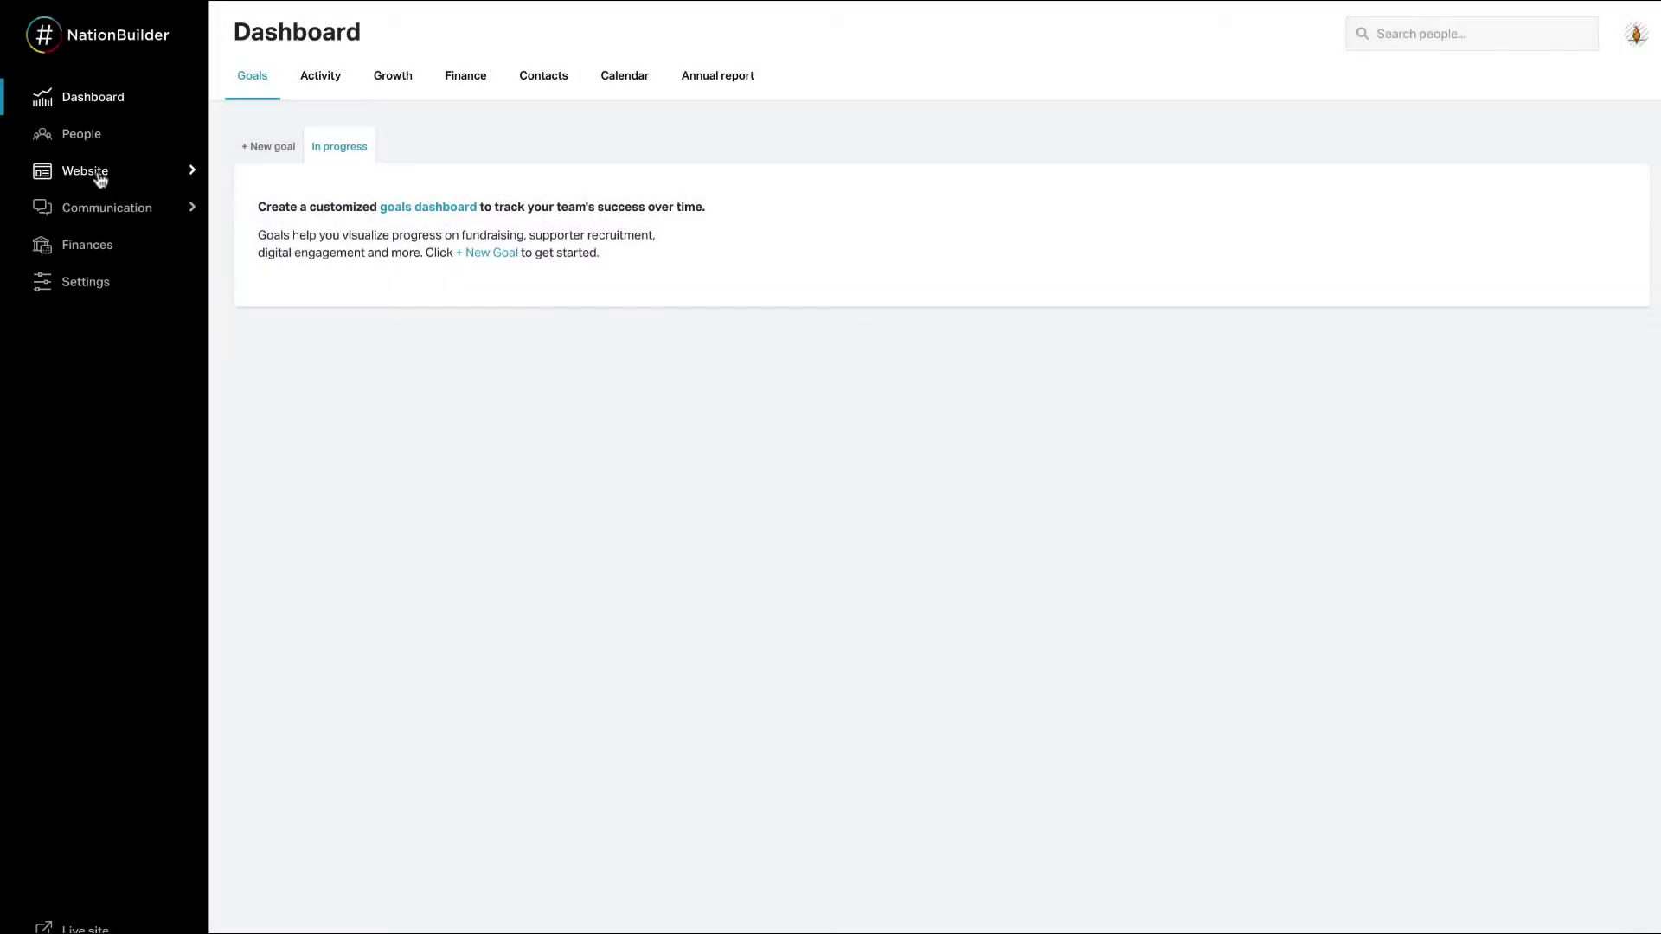
Step: Start a new page on the brandnew site named Suggestions, with slug suggestions
left_click(94, 171)
left_click(59, 207)
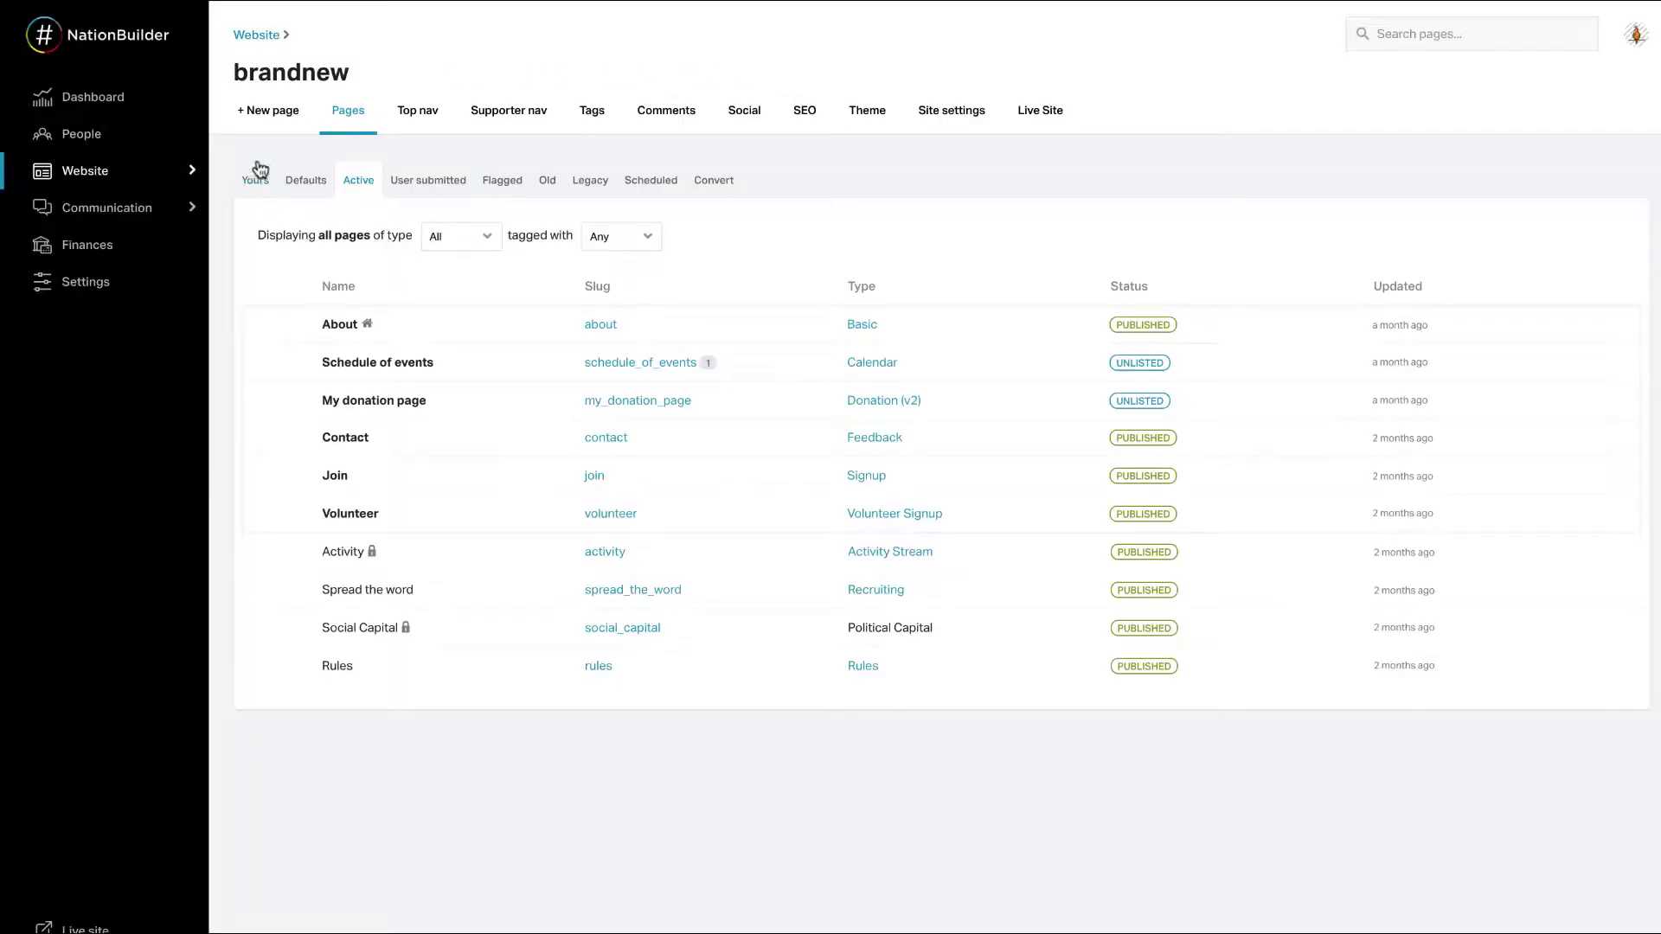
left_click(268, 110)
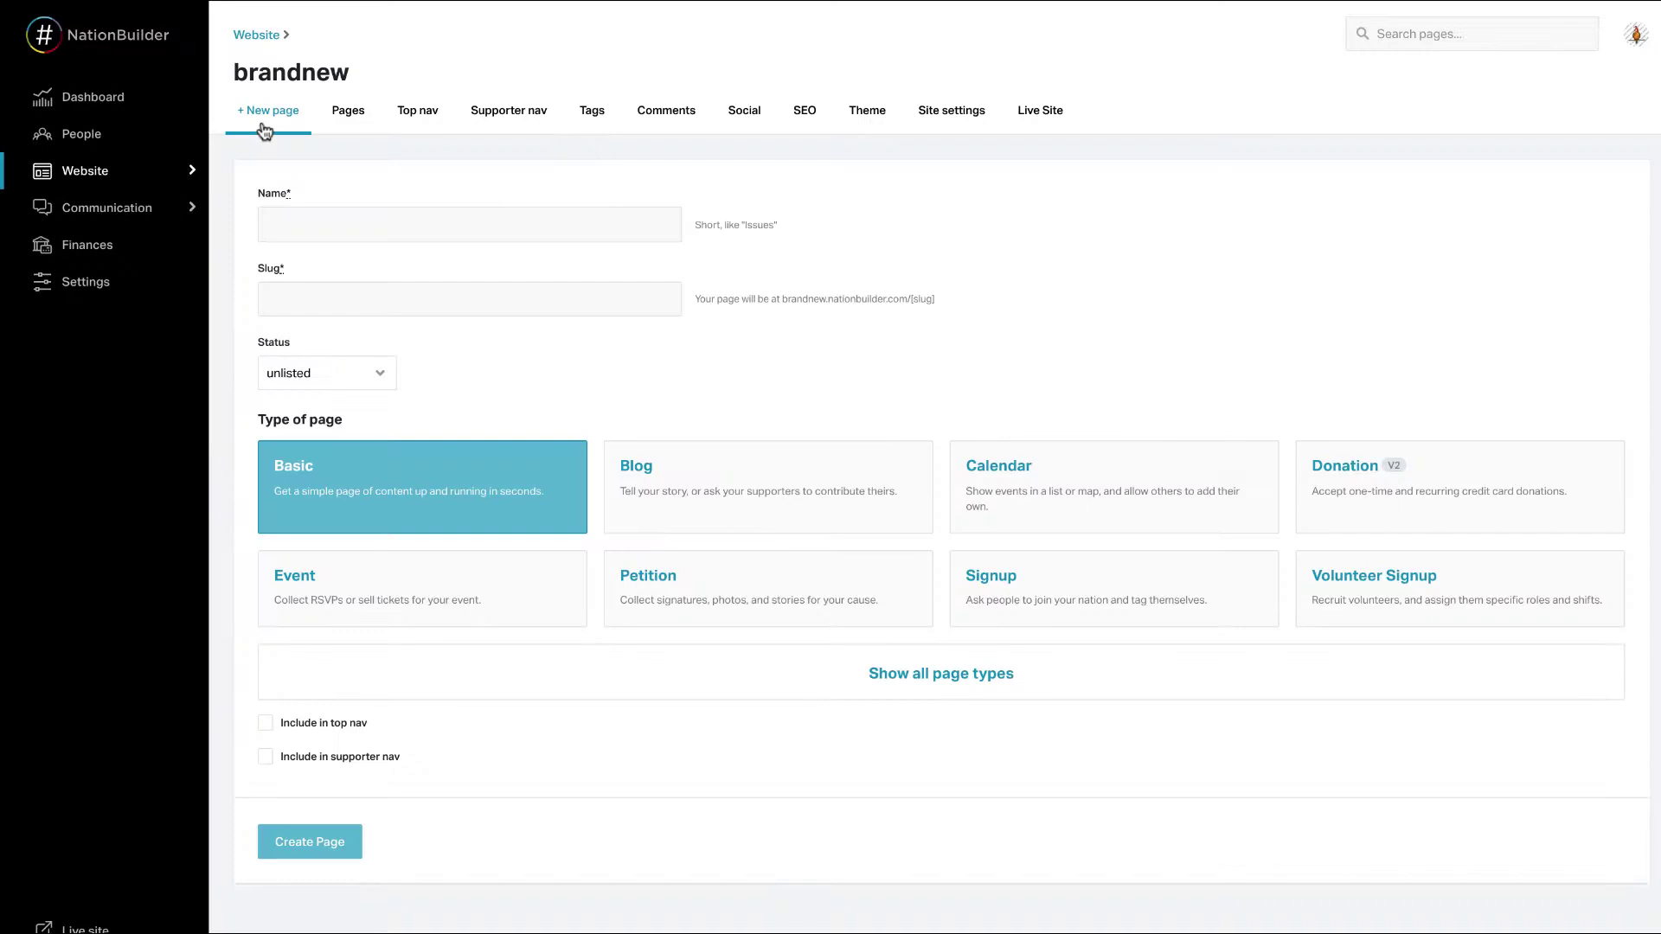
left_click(297, 224)
type("Suggestions")
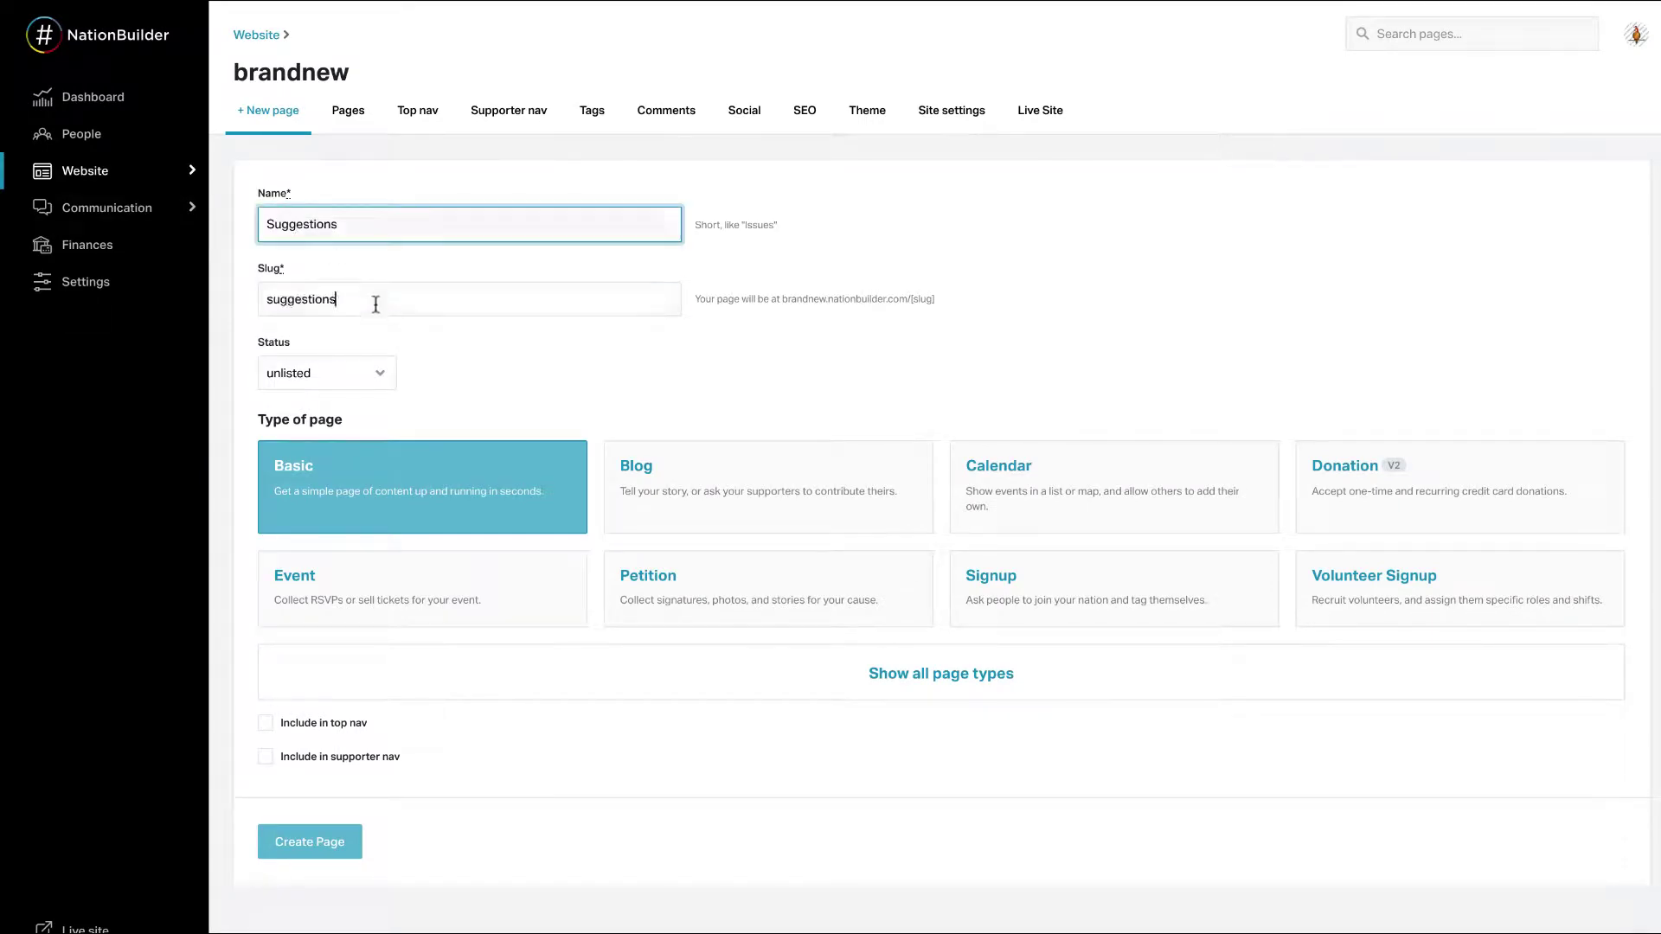
left_click(375, 301)
Step: Make it a Suggestion Box page included in the top navigation, and create it
left_click(917, 677)
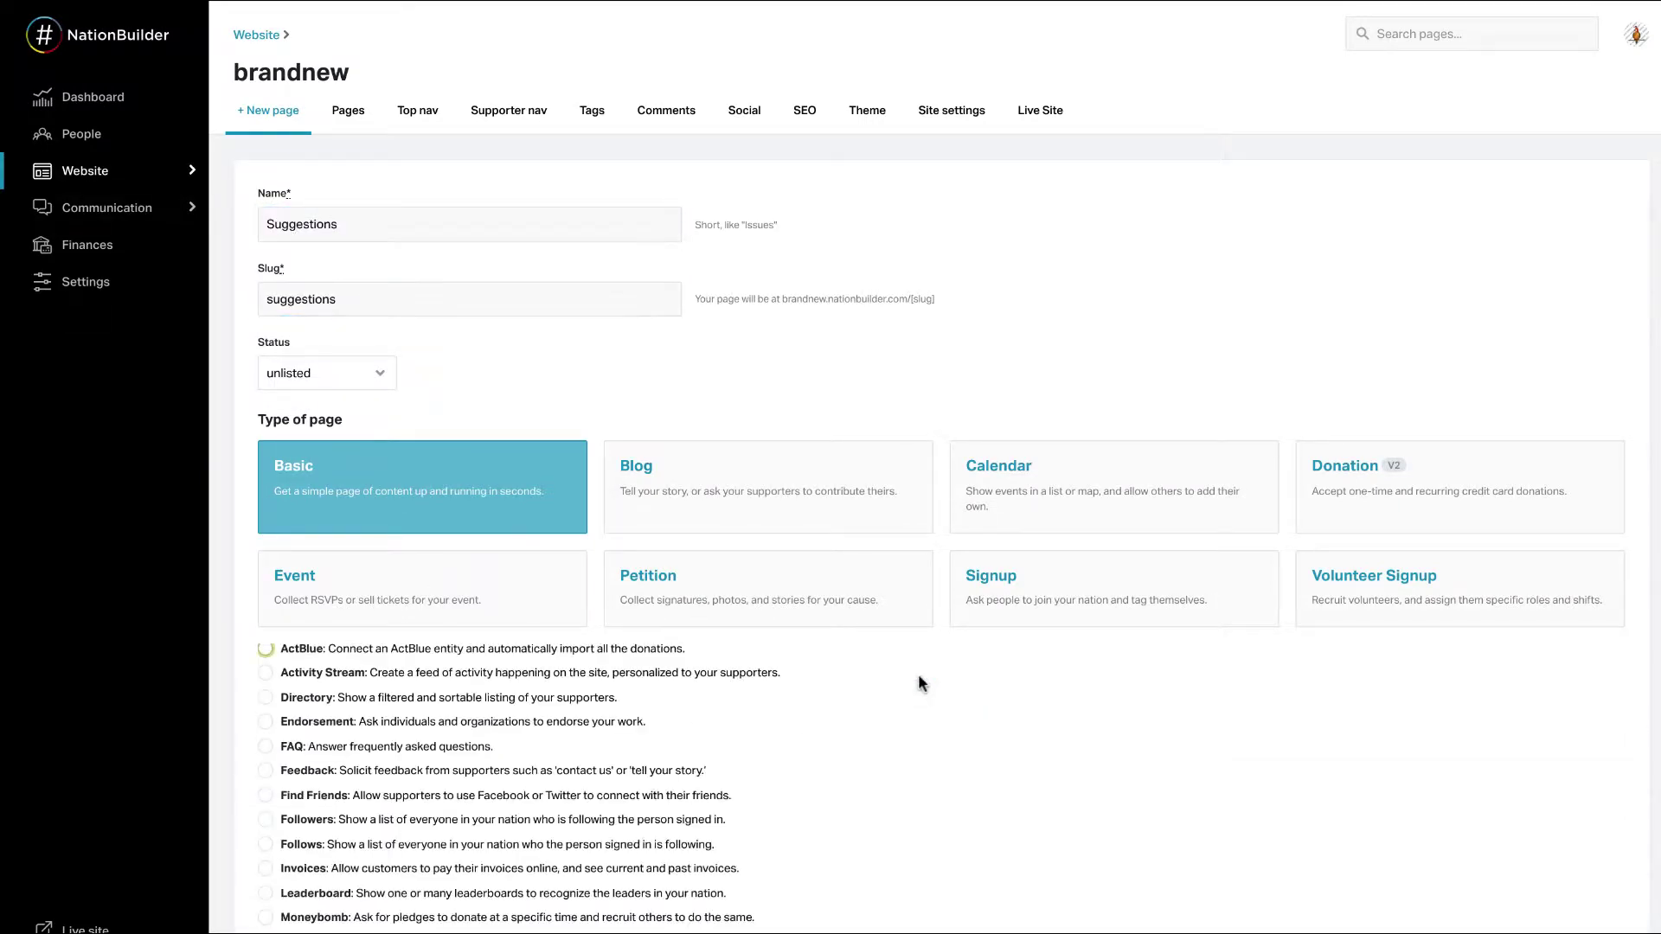
scroll(562, 731, "down", 5)
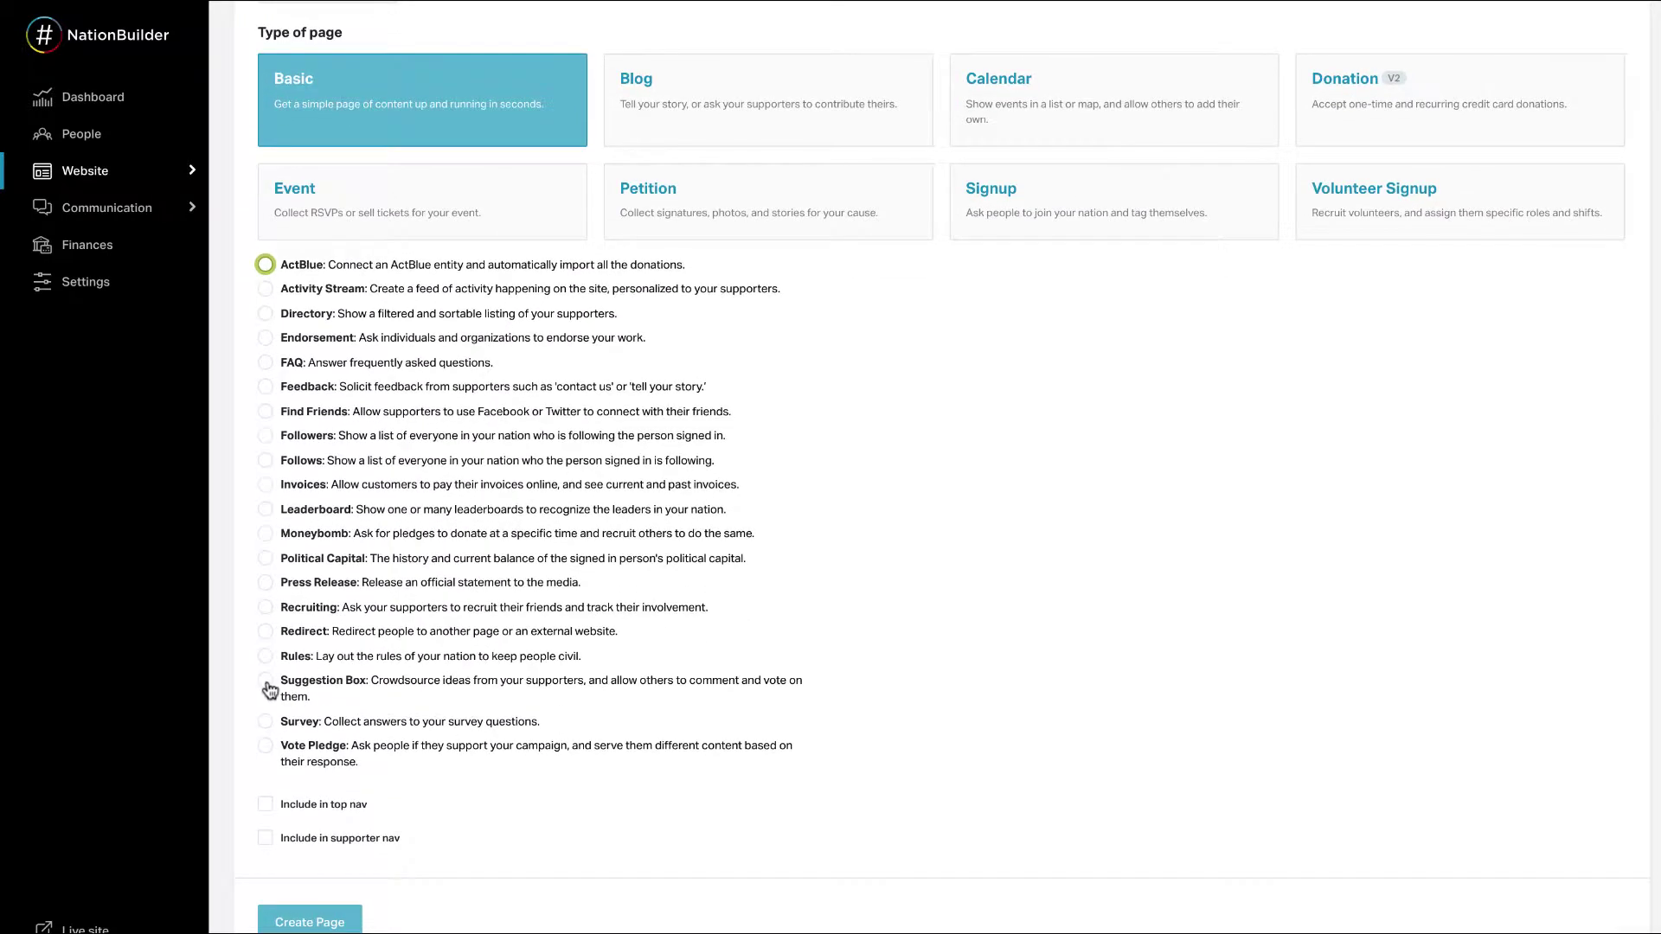
left_click(264, 679)
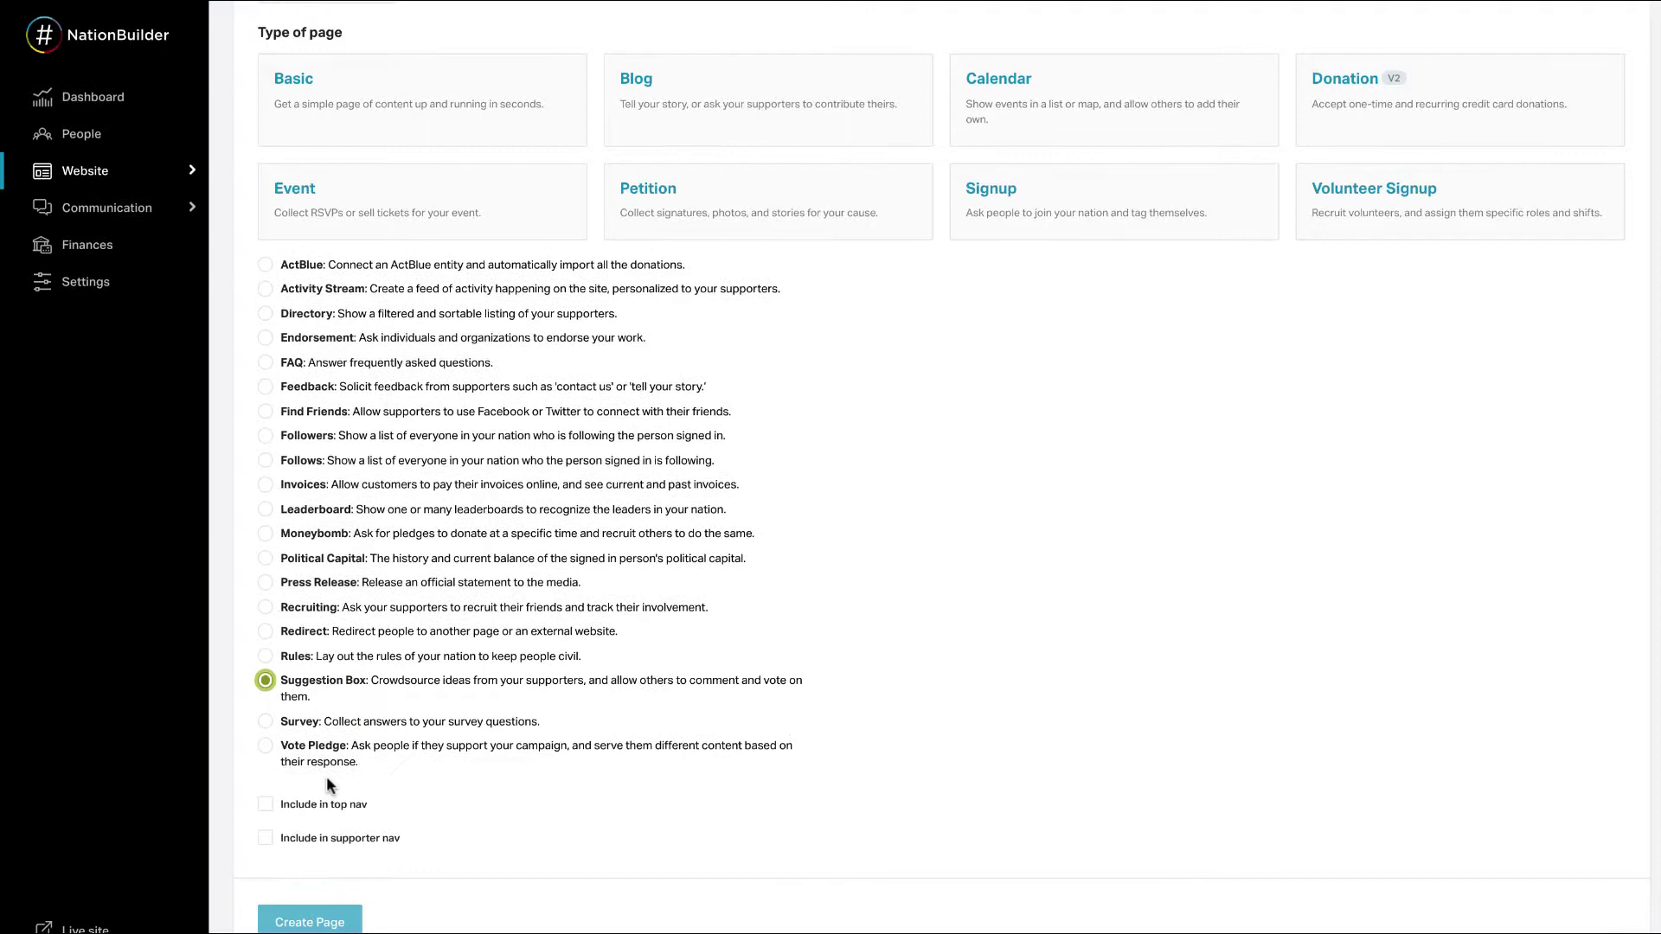
left_click(266, 806)
left_click(315, 923)
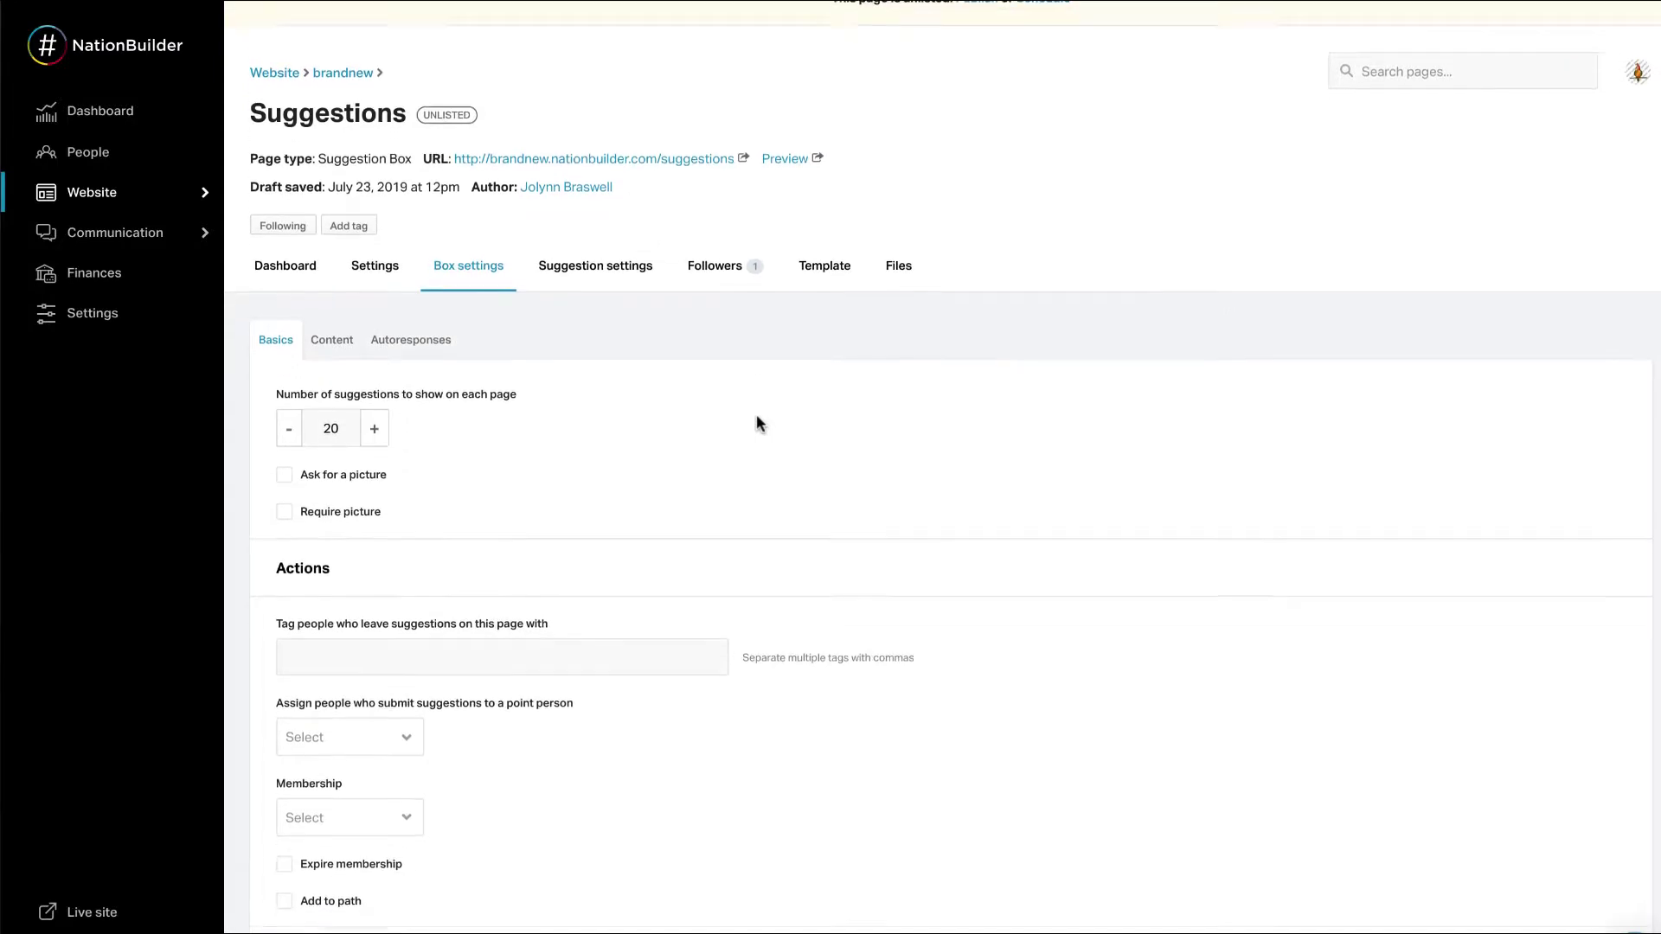
scroll(757, 415, "down", 2)
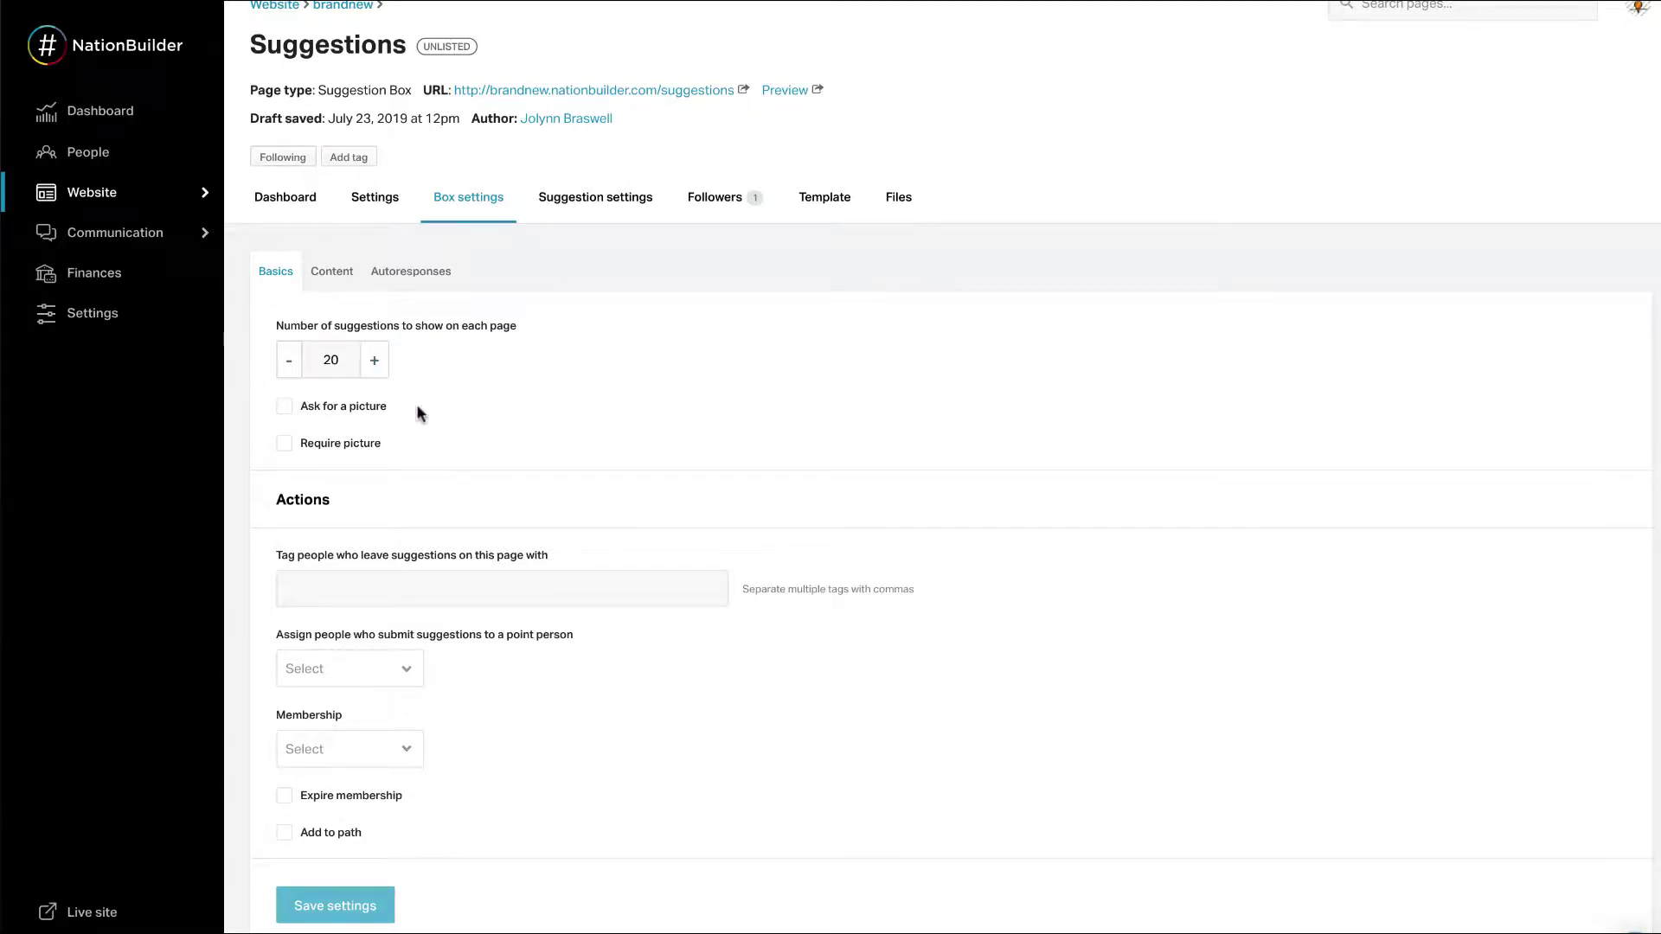
Step: Set 25 suggestions per page, a required picture, the 'suggestion' tag and a point person
double_click(375, 361)
left_click(286, 409)
left_click(285, 443)
left_click(336, 590)
type("s")
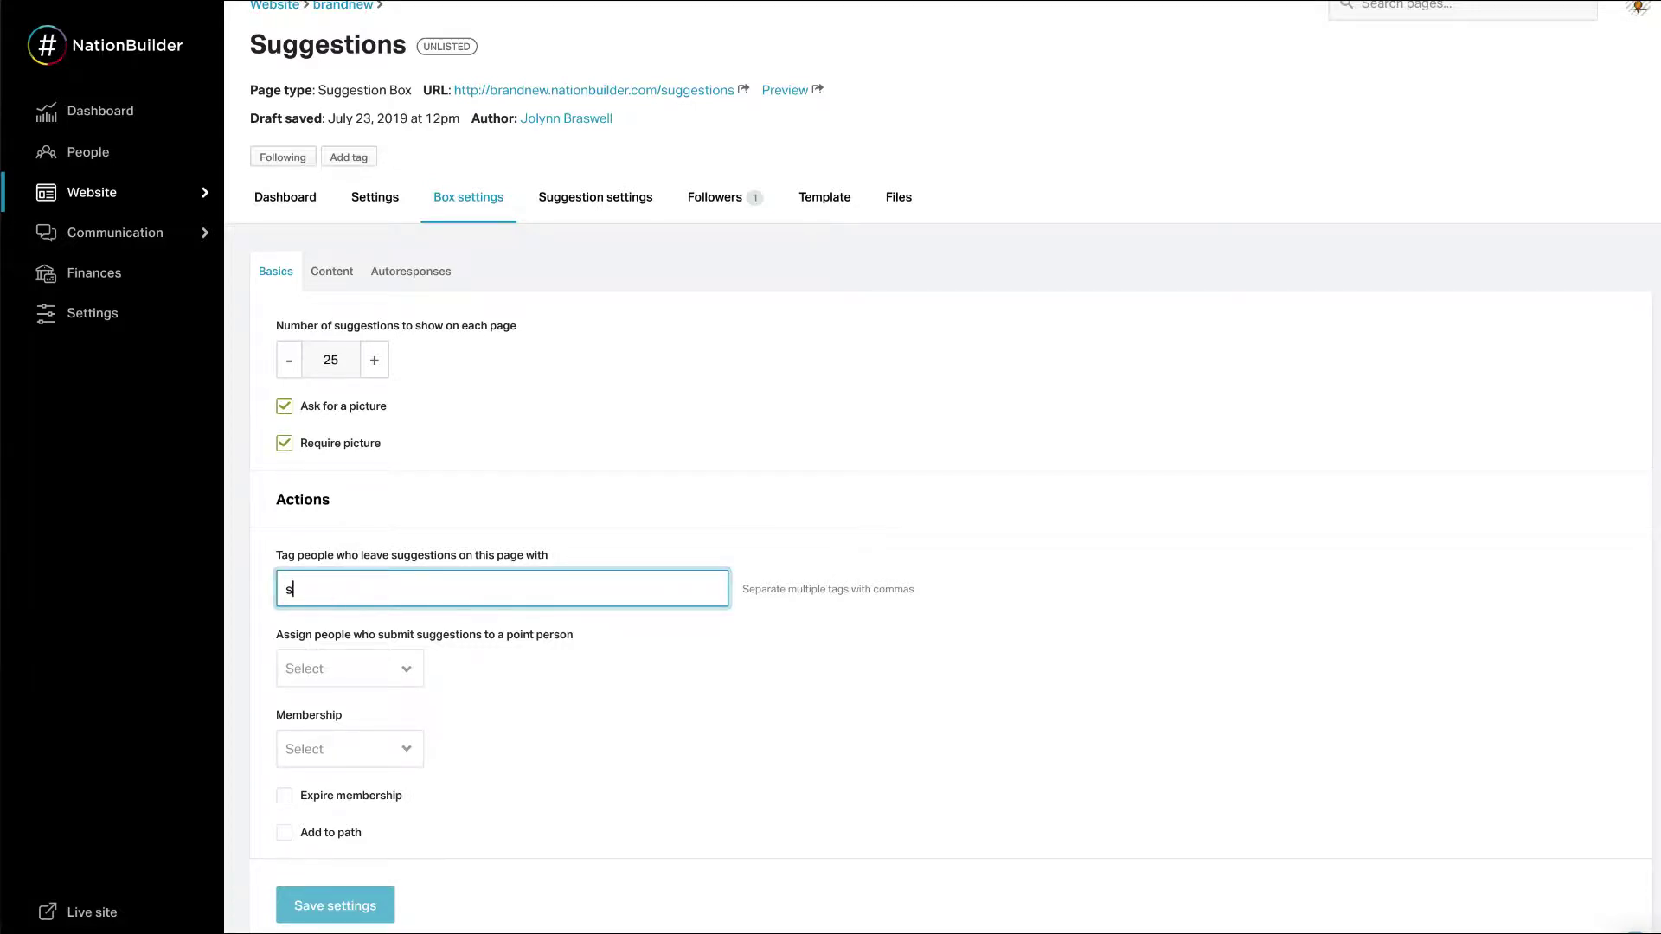
type("uggestion")
left_click(333, 671)
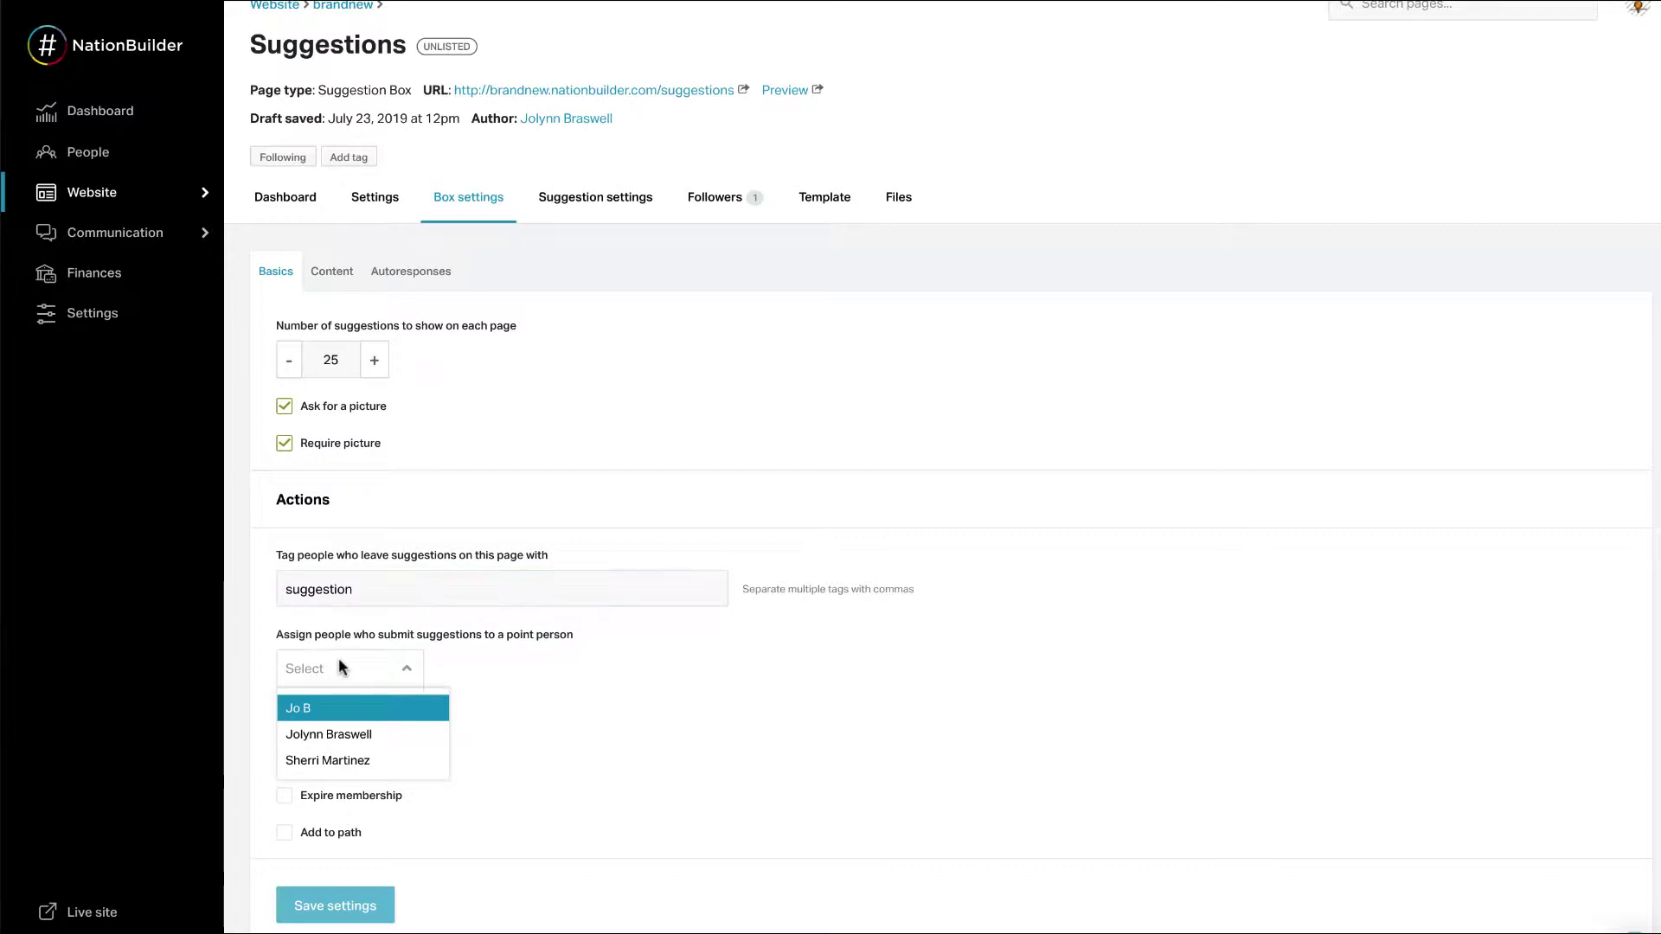
left_click(342, 732)
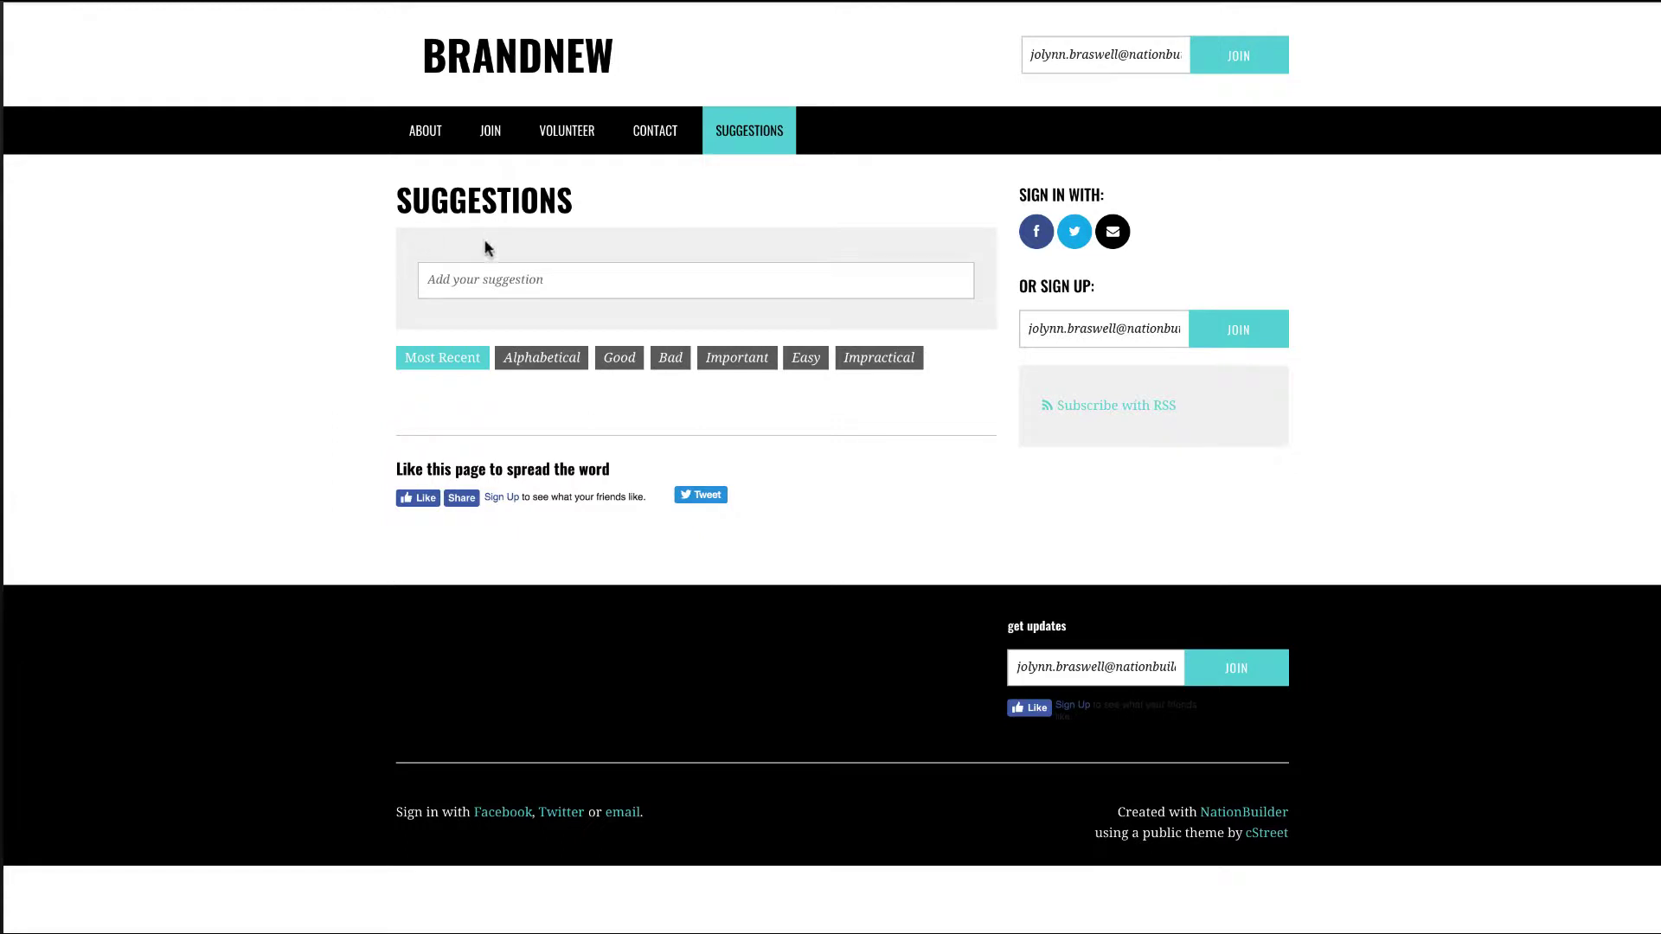
Step: Expand the live page's Add your suggestion form and move into its description box
left_click(554, 279)
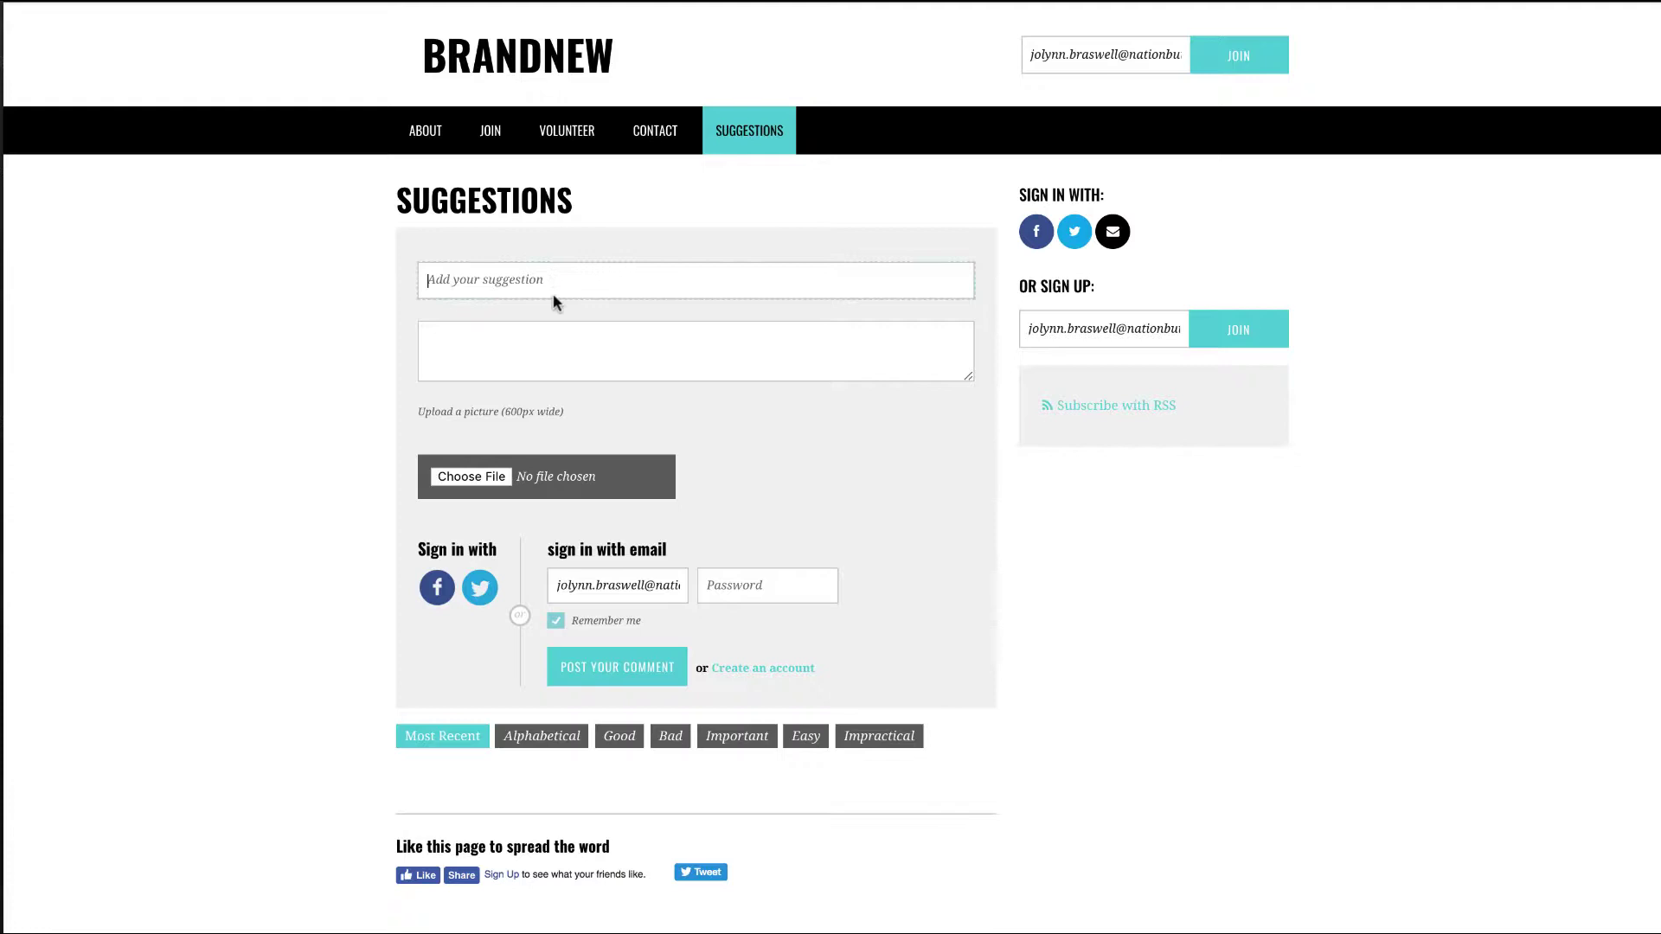
left_click(541, 353)
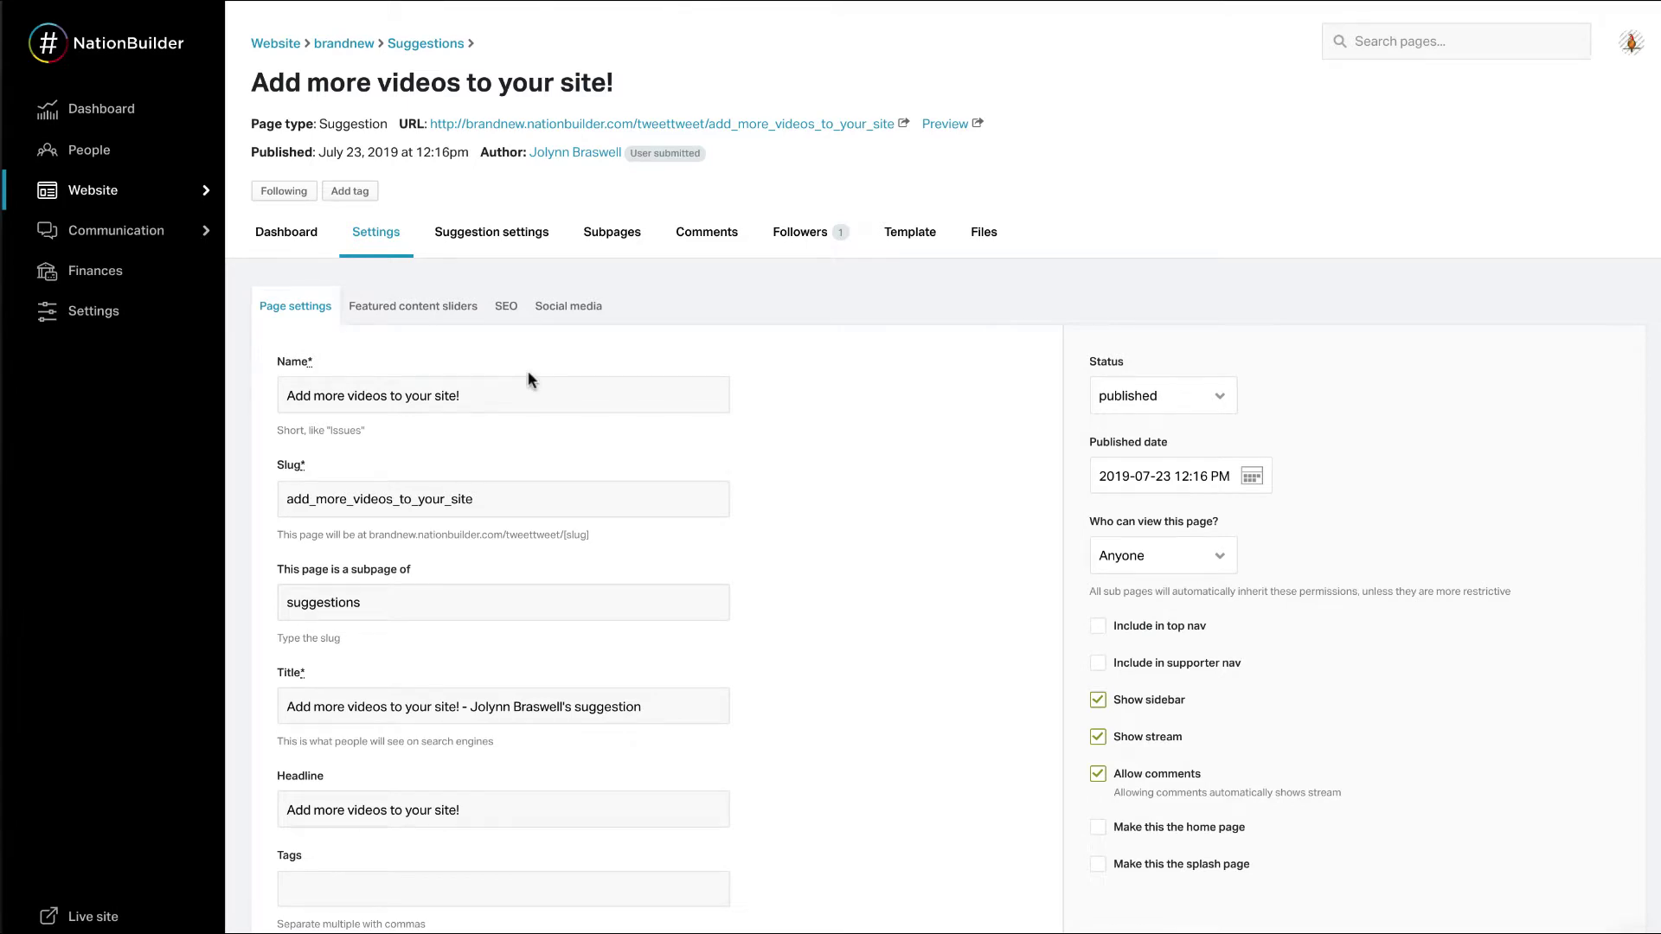
Step: Give the videos suggestion a 'started' response, 'We are working on it!', keeping the responder, and save
left_click(491, 231)
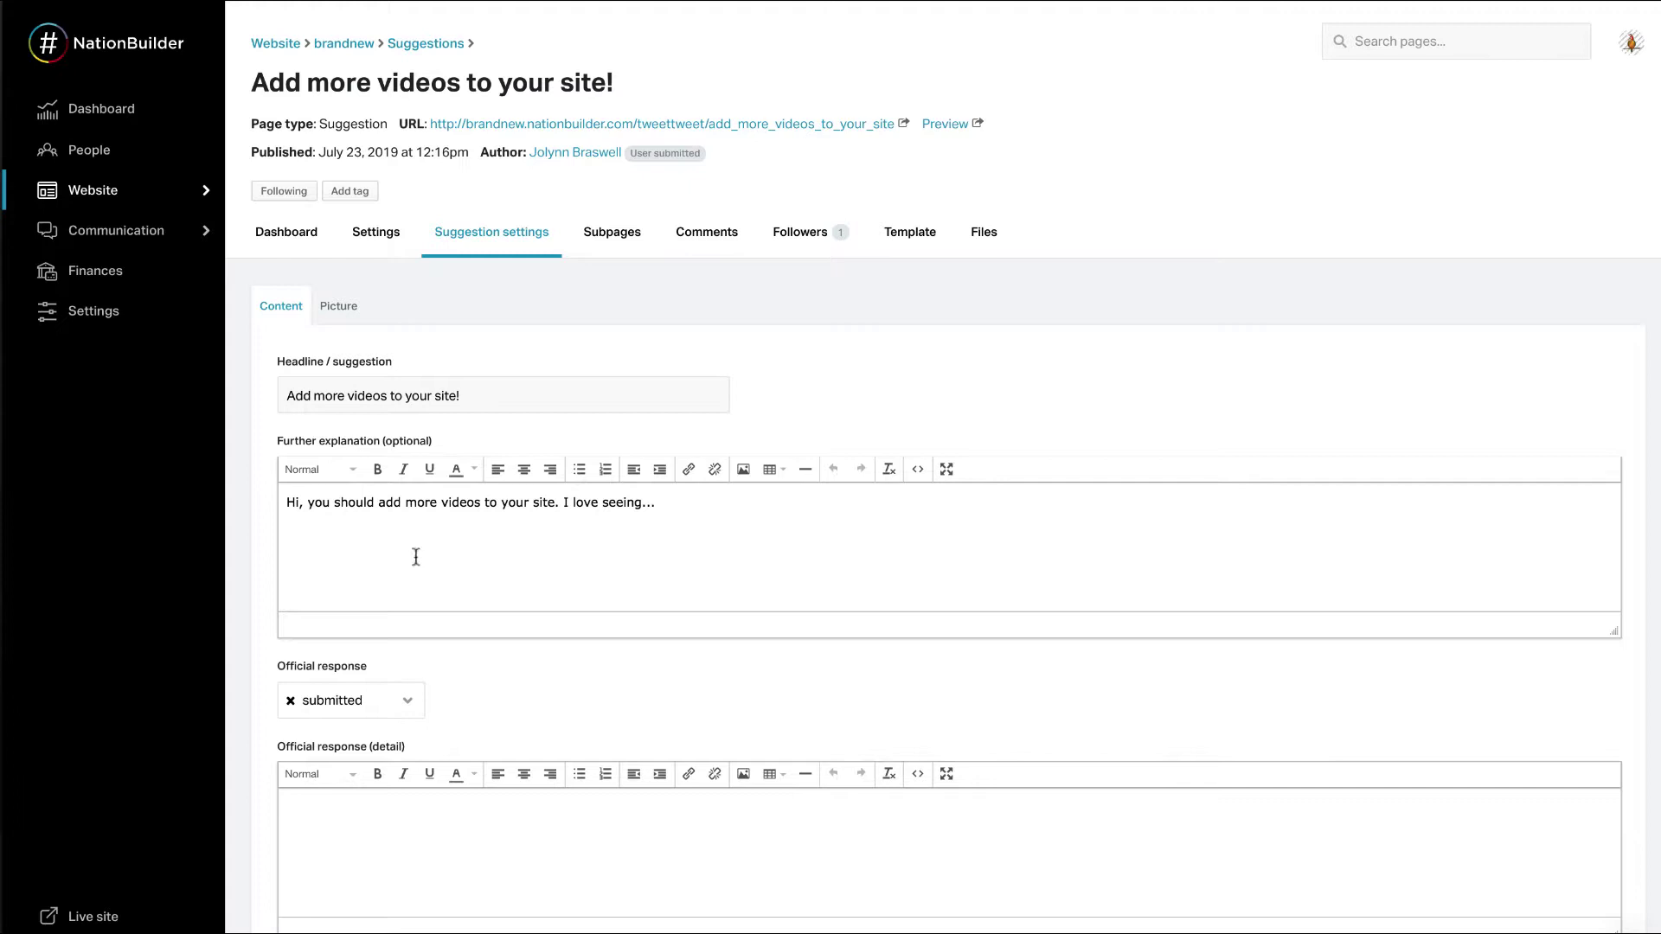
scroll(428, 600, "down", 2)
left_click(405, 582)
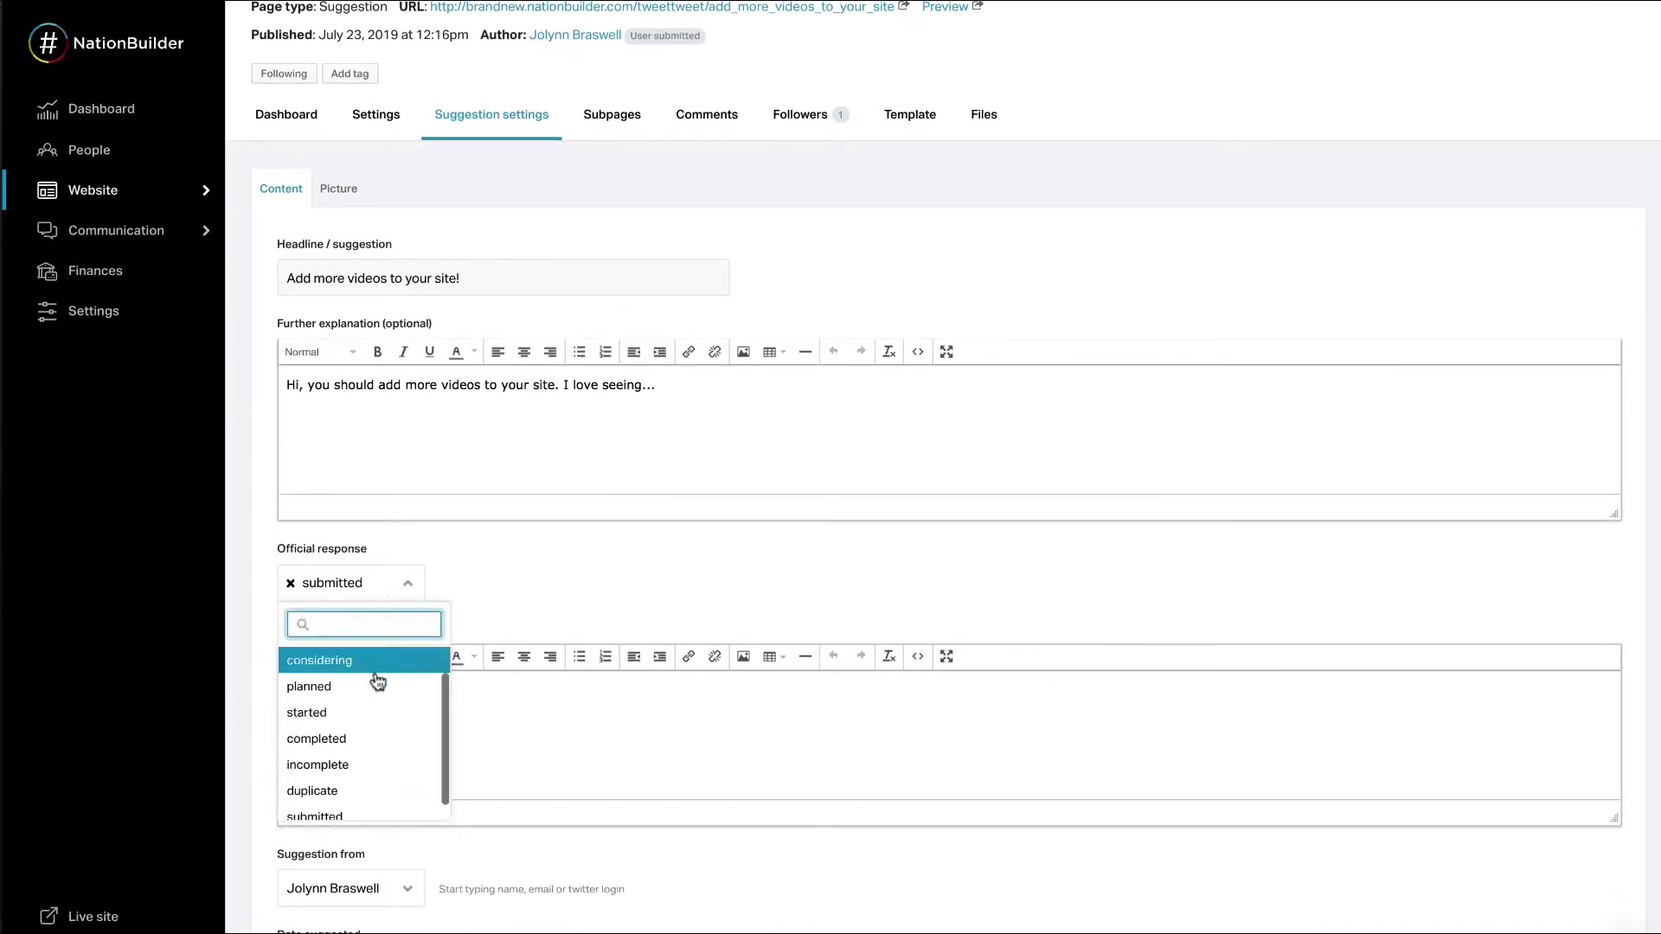
left_click(371, 714)
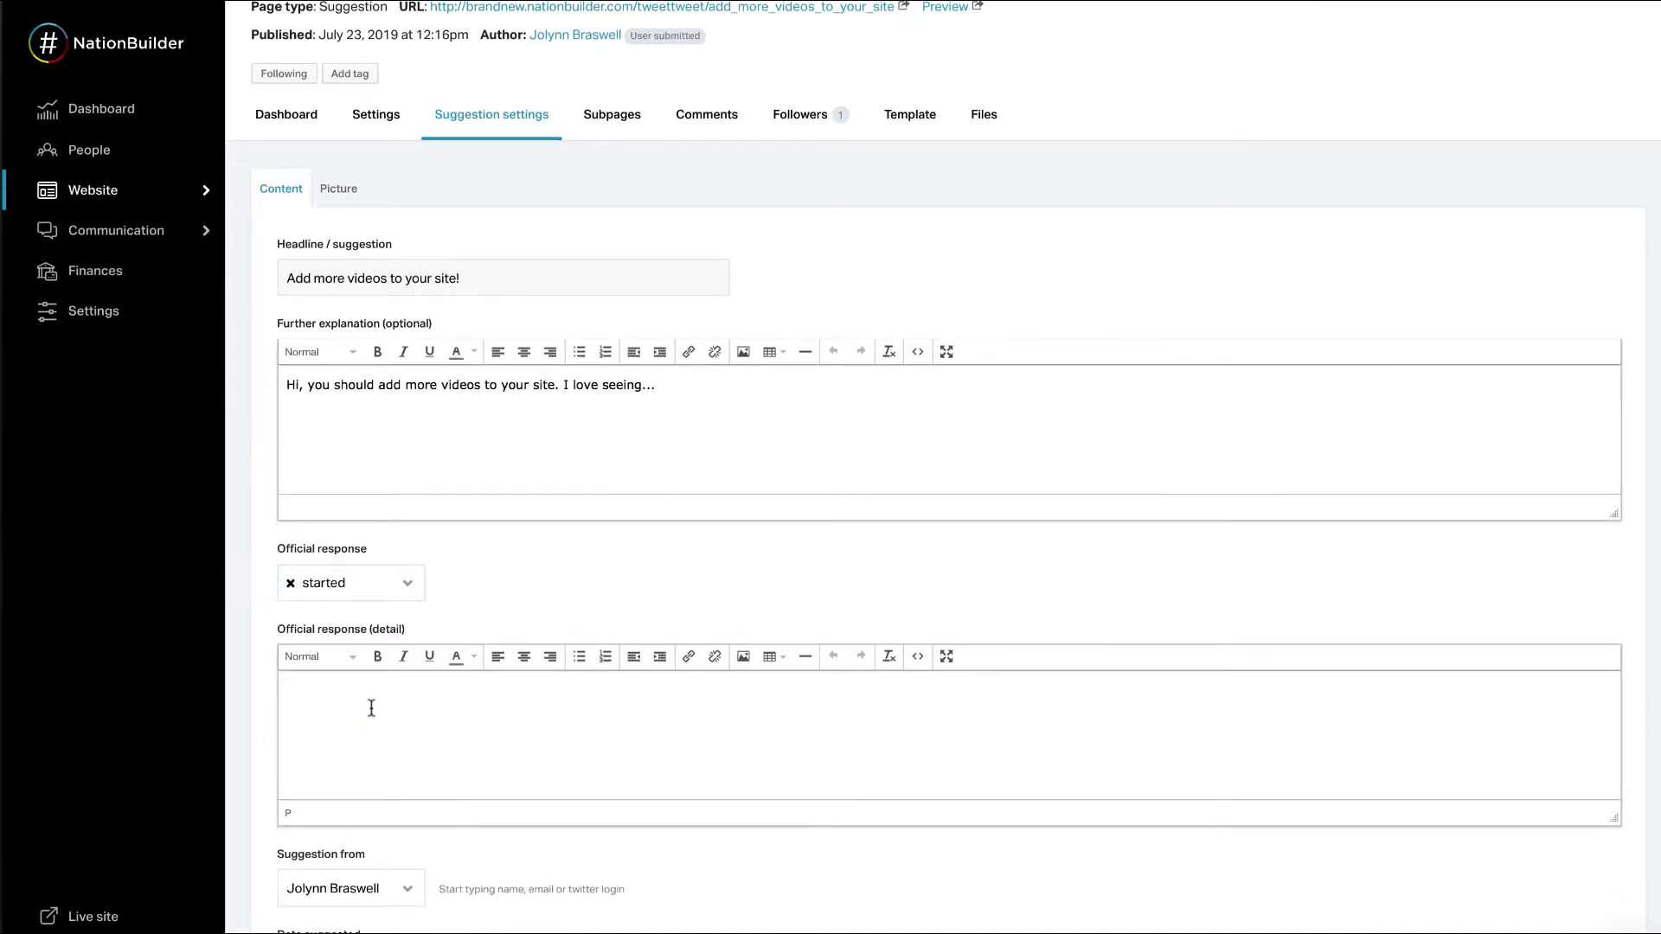
type("We are working on it!")
scroll(522, 715, "down", 3)
scroll(522, 715, "down", 1)
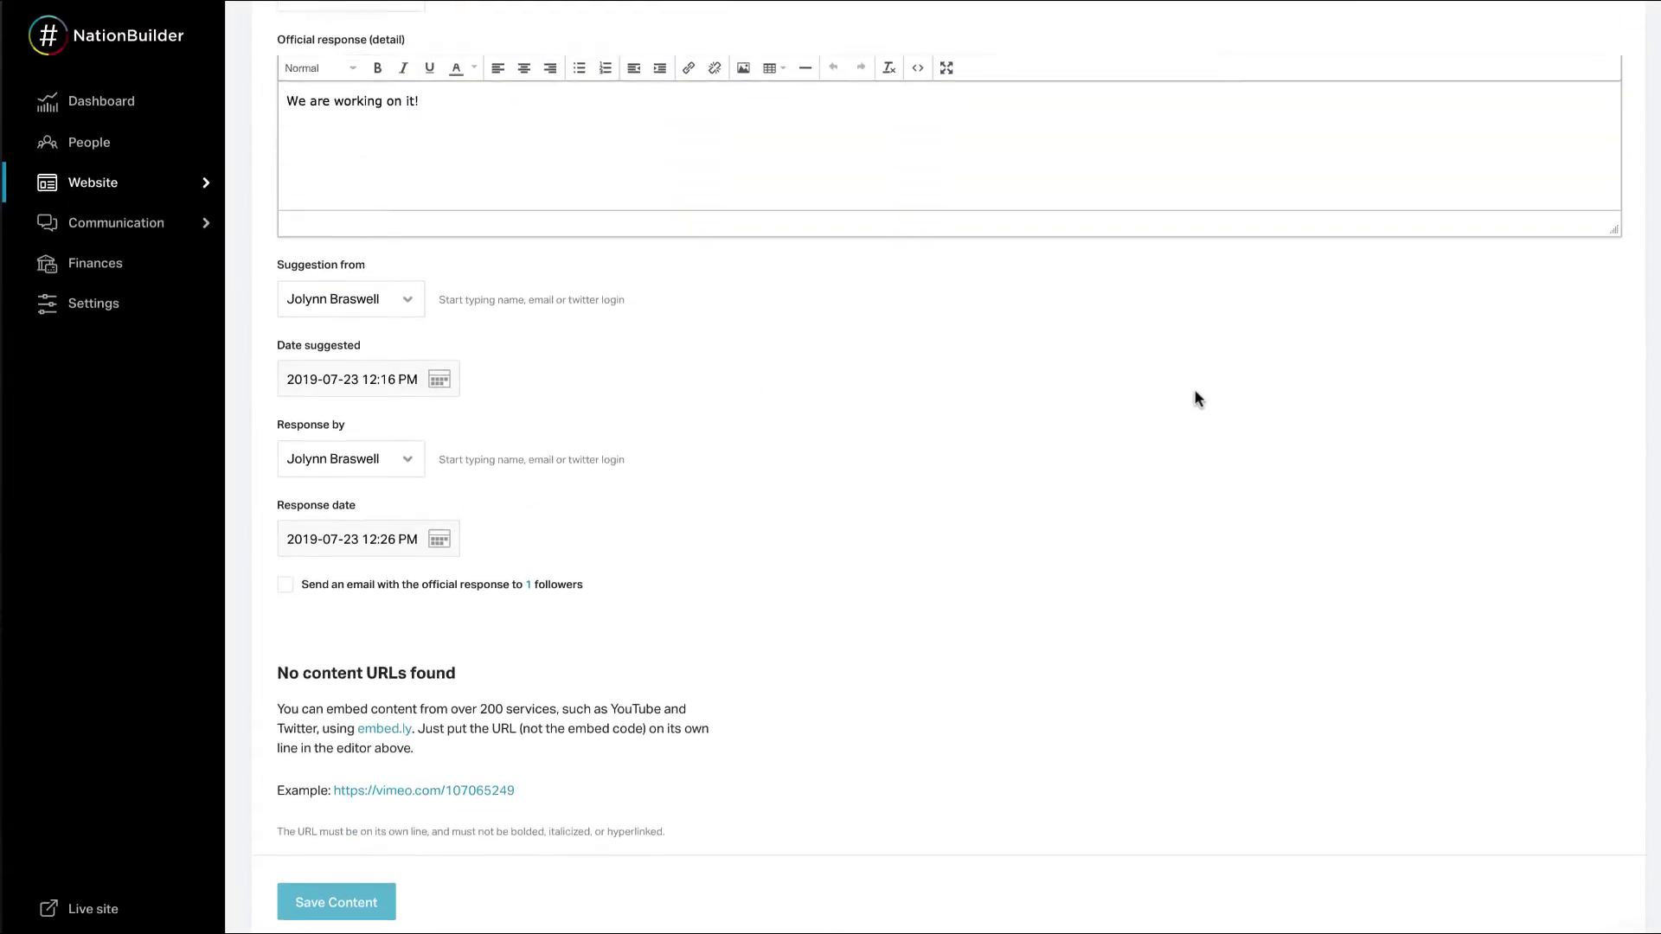
left_click(409, 470)
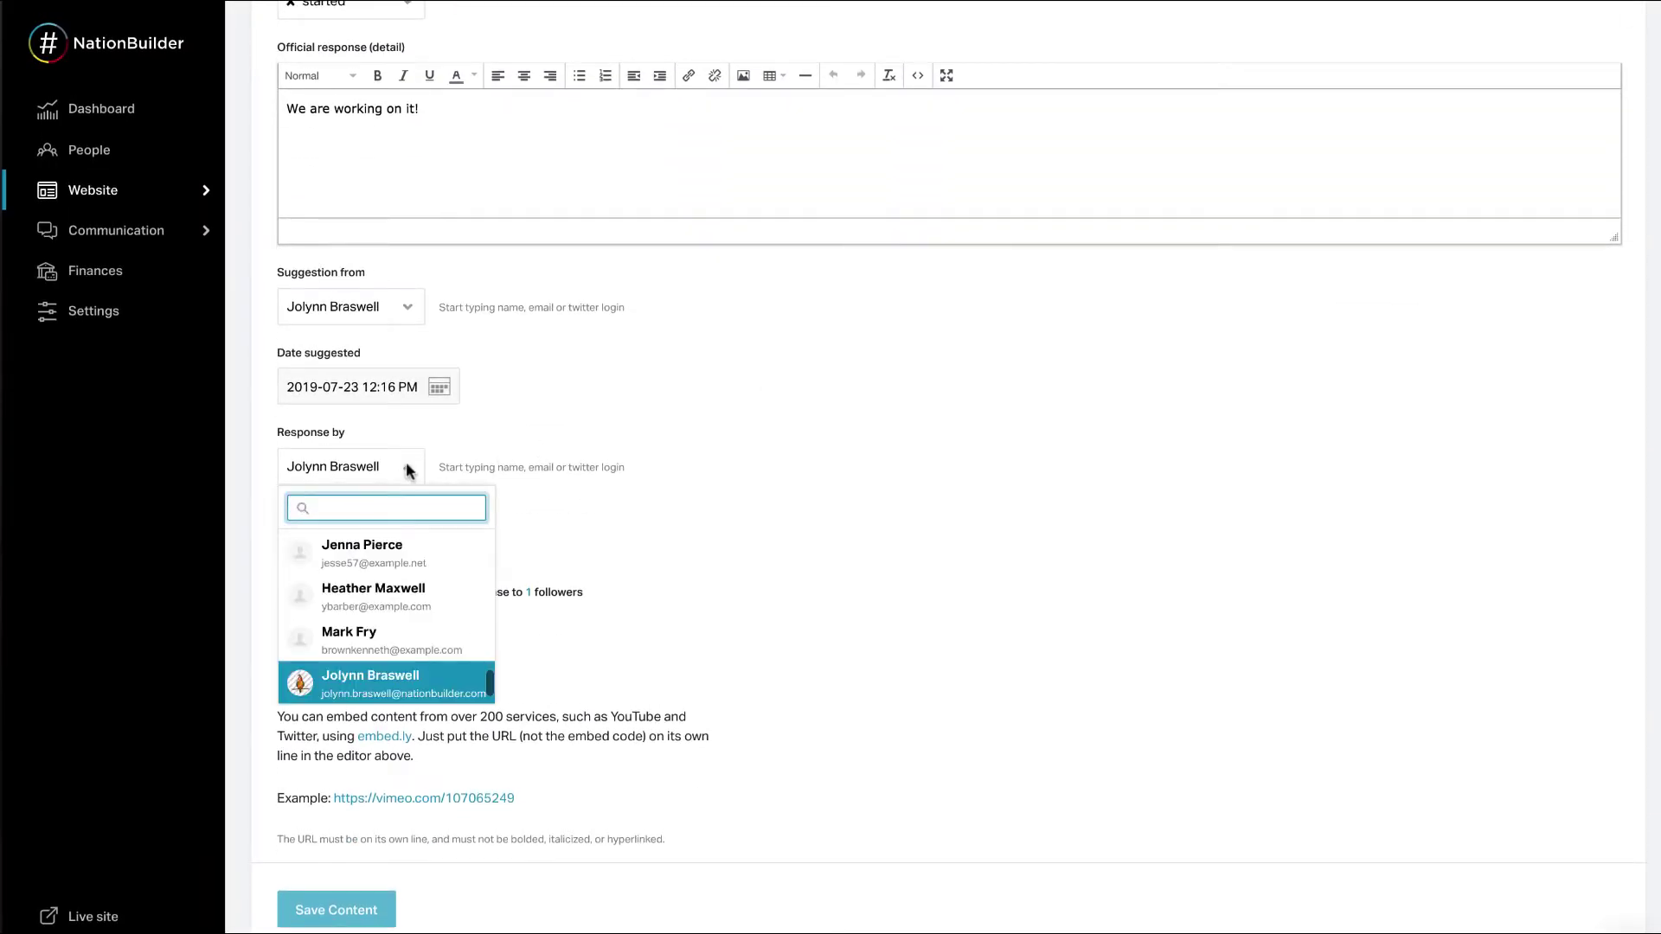
left_click(407, 462)
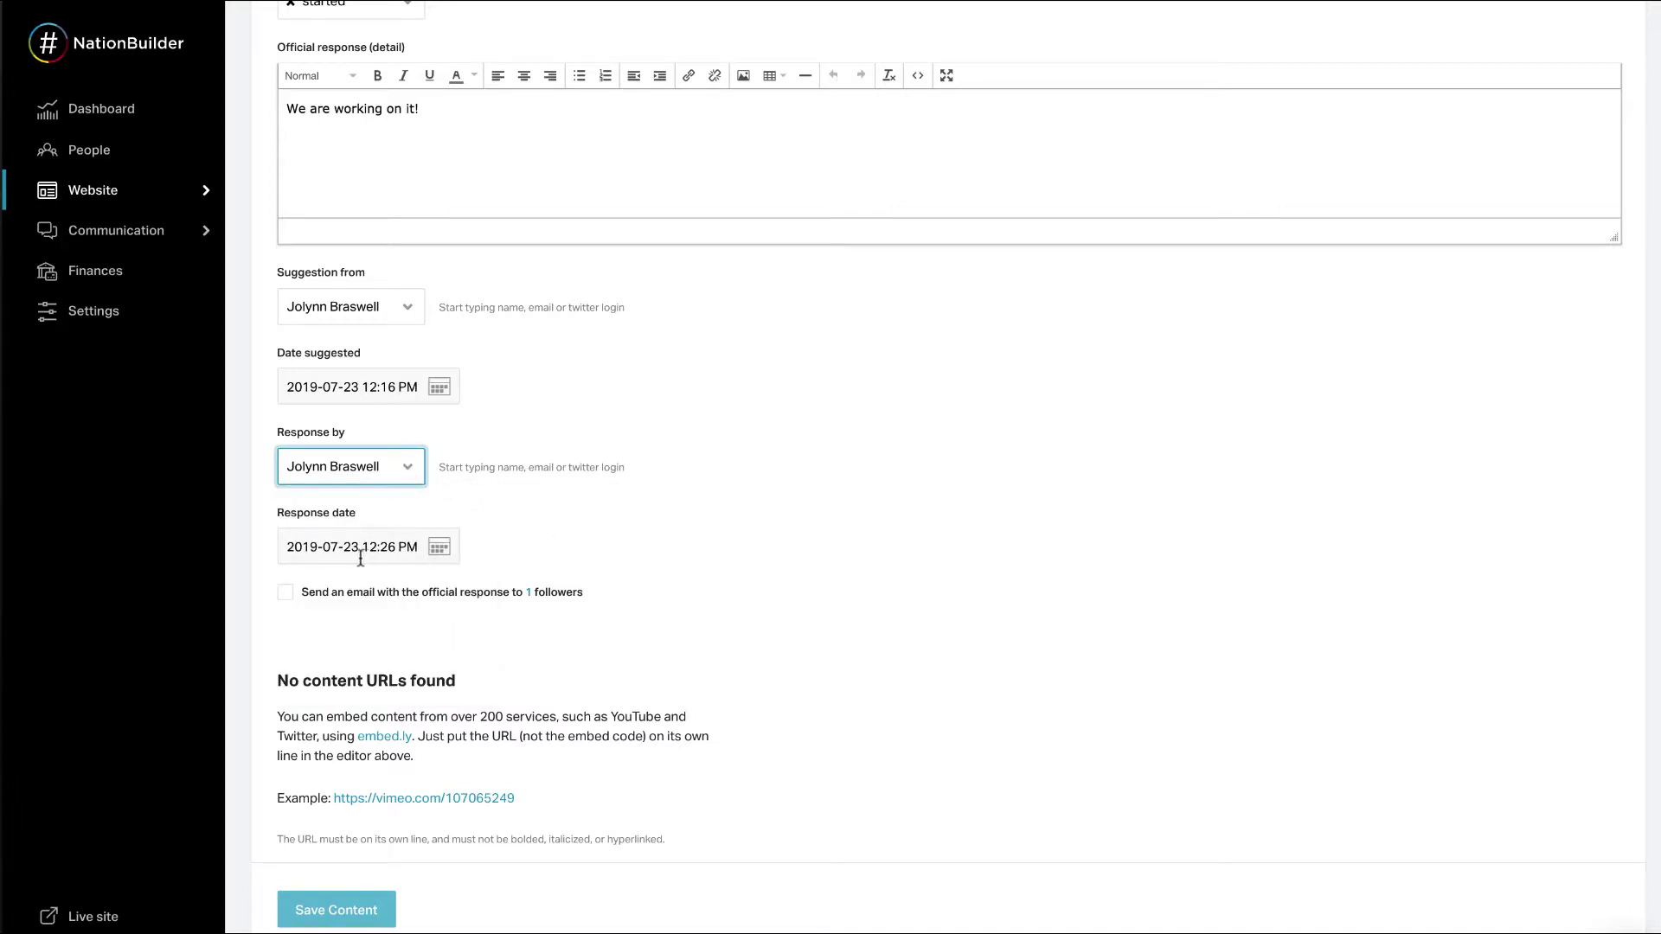
left_click(336, 910)
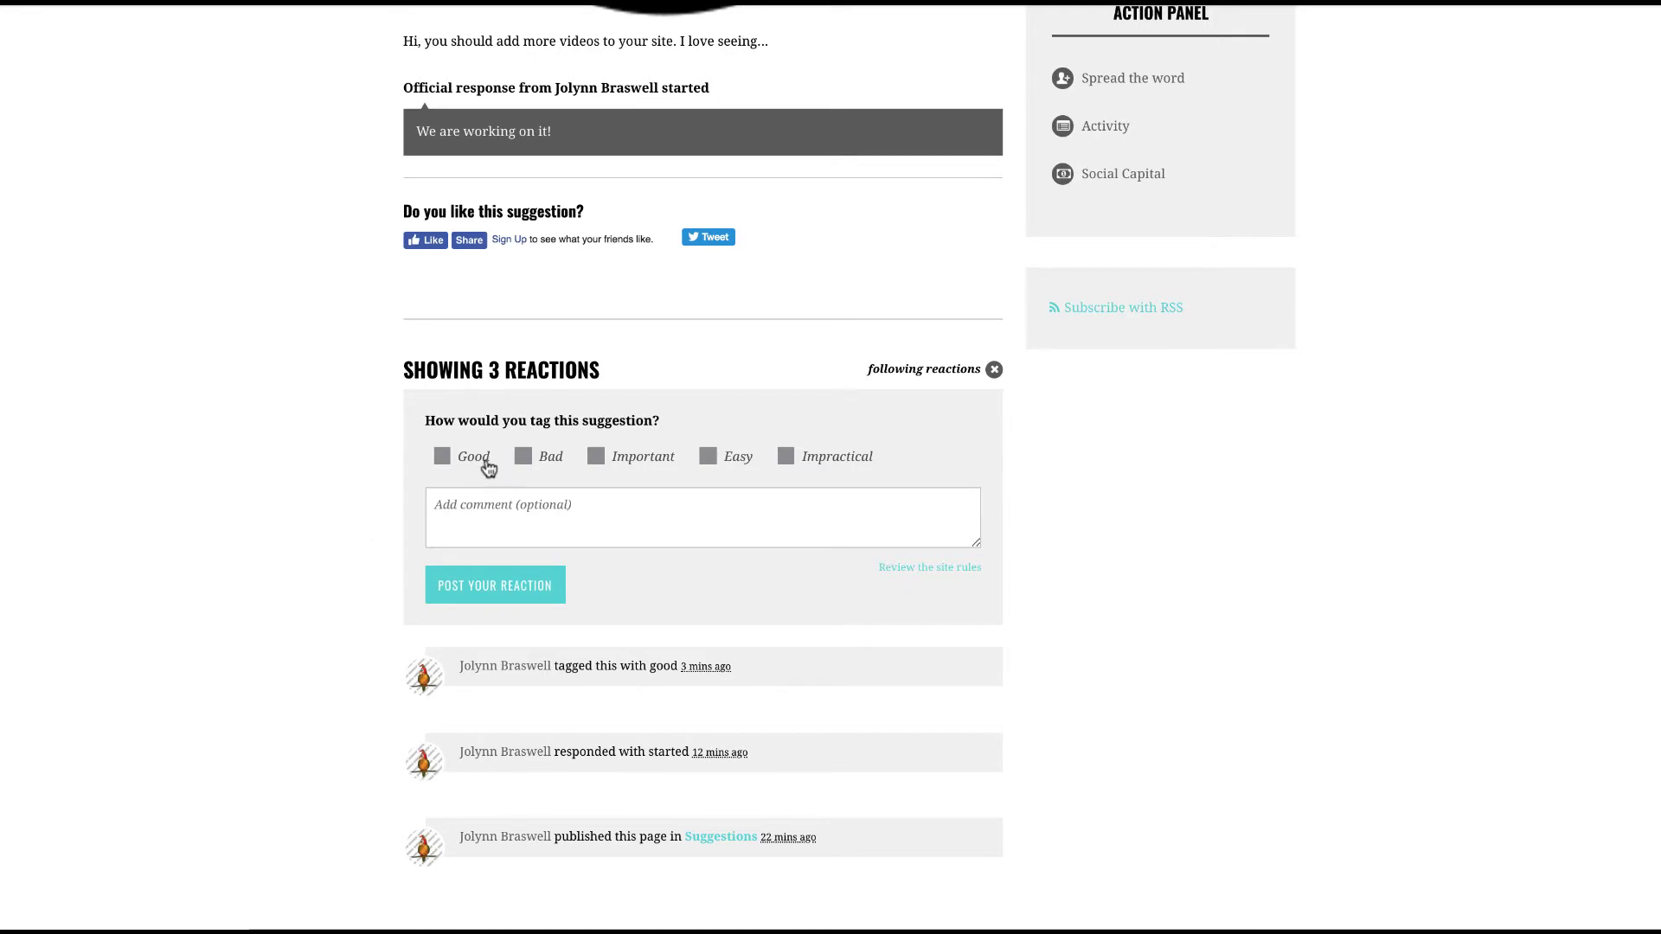
Step: Check the Good, Bad, Important, Easy and Impractical reactions on the videos suggestion
left_click(443, 456)
left_click(524, 457)
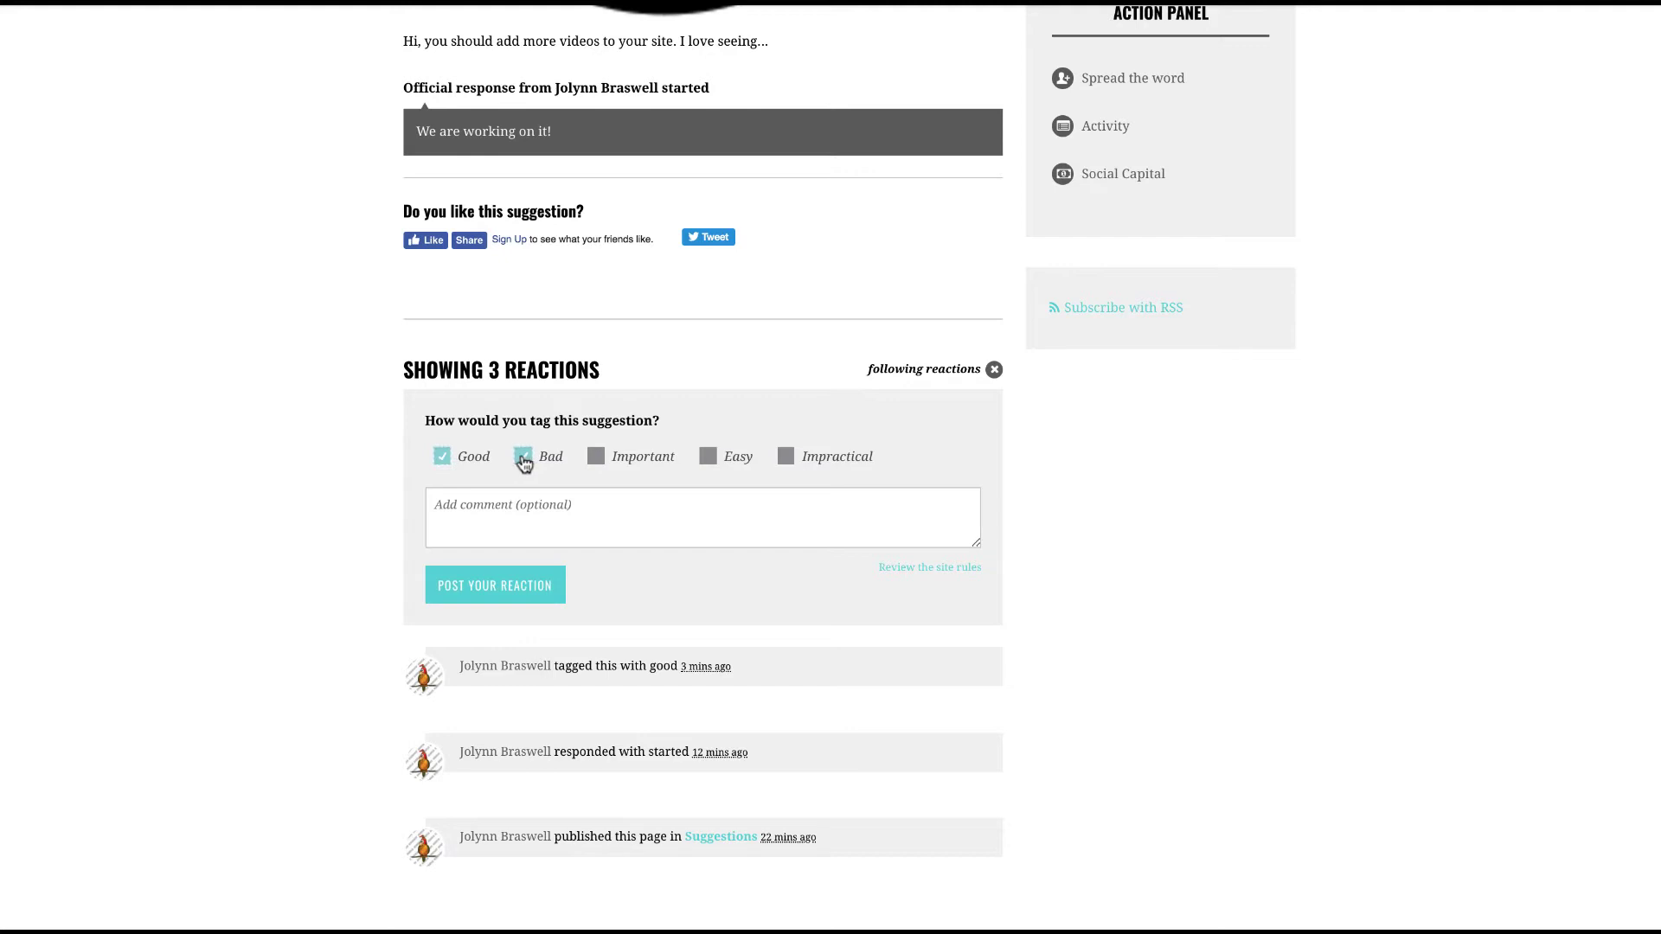
left_click(596, 458)
left_click(709, 457)
left_click(786, 457)
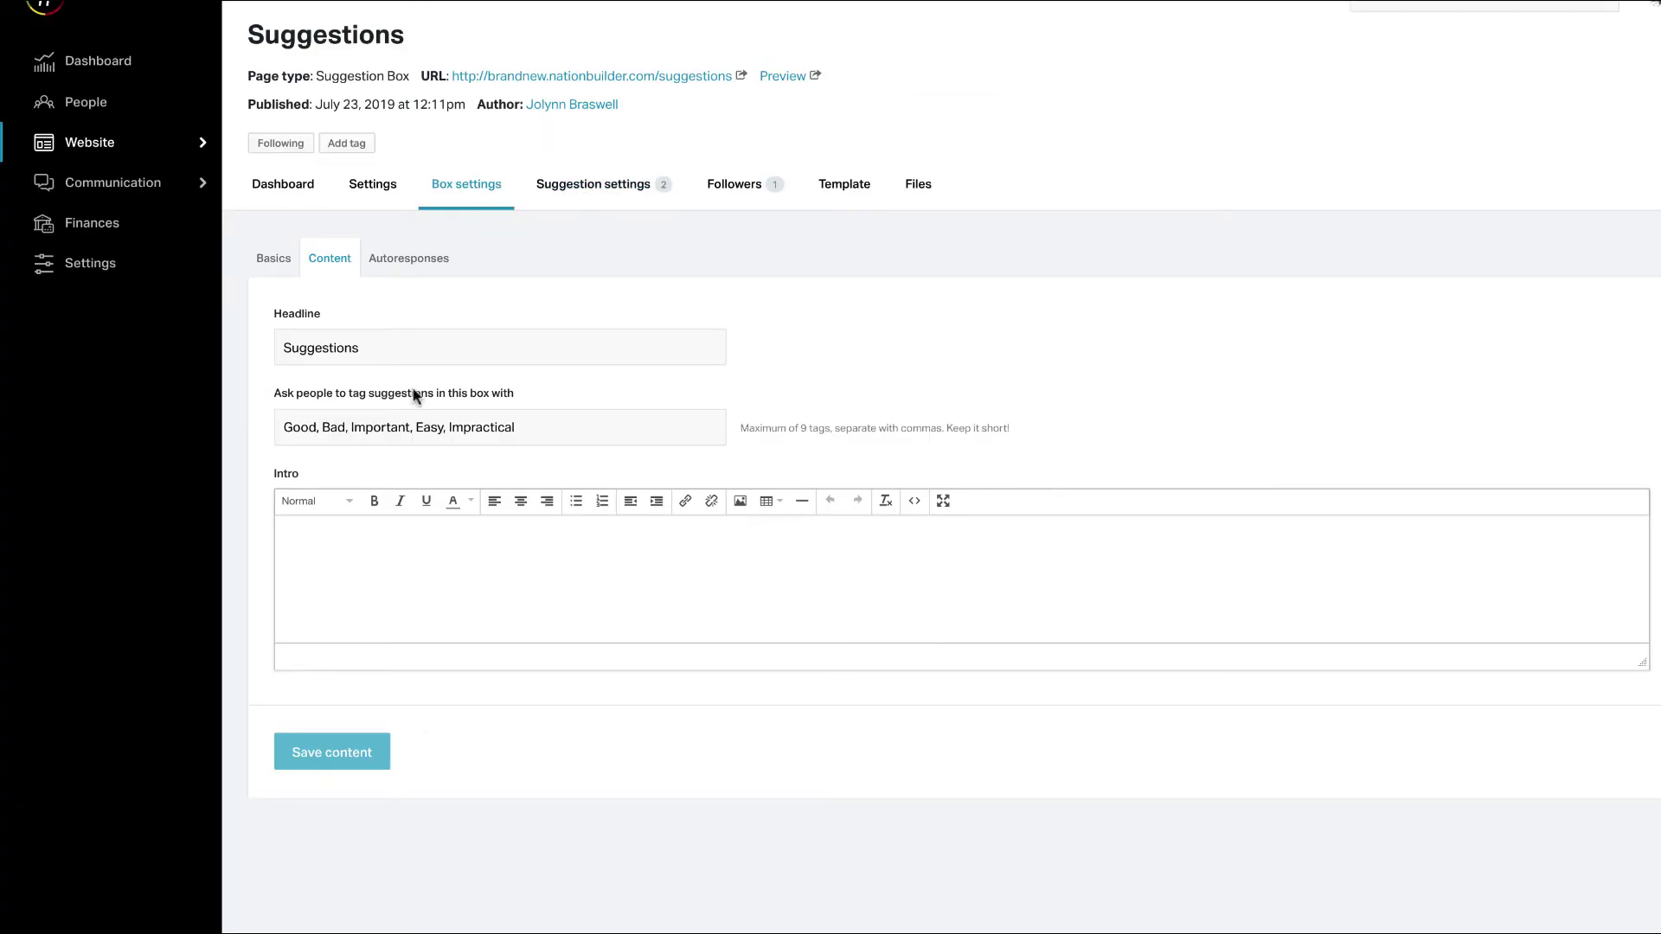
Step: Replace 'Impractical' with 'No thanks' in the box's voting labels and save the content
left_click_drag(522, 428, 281, 429)
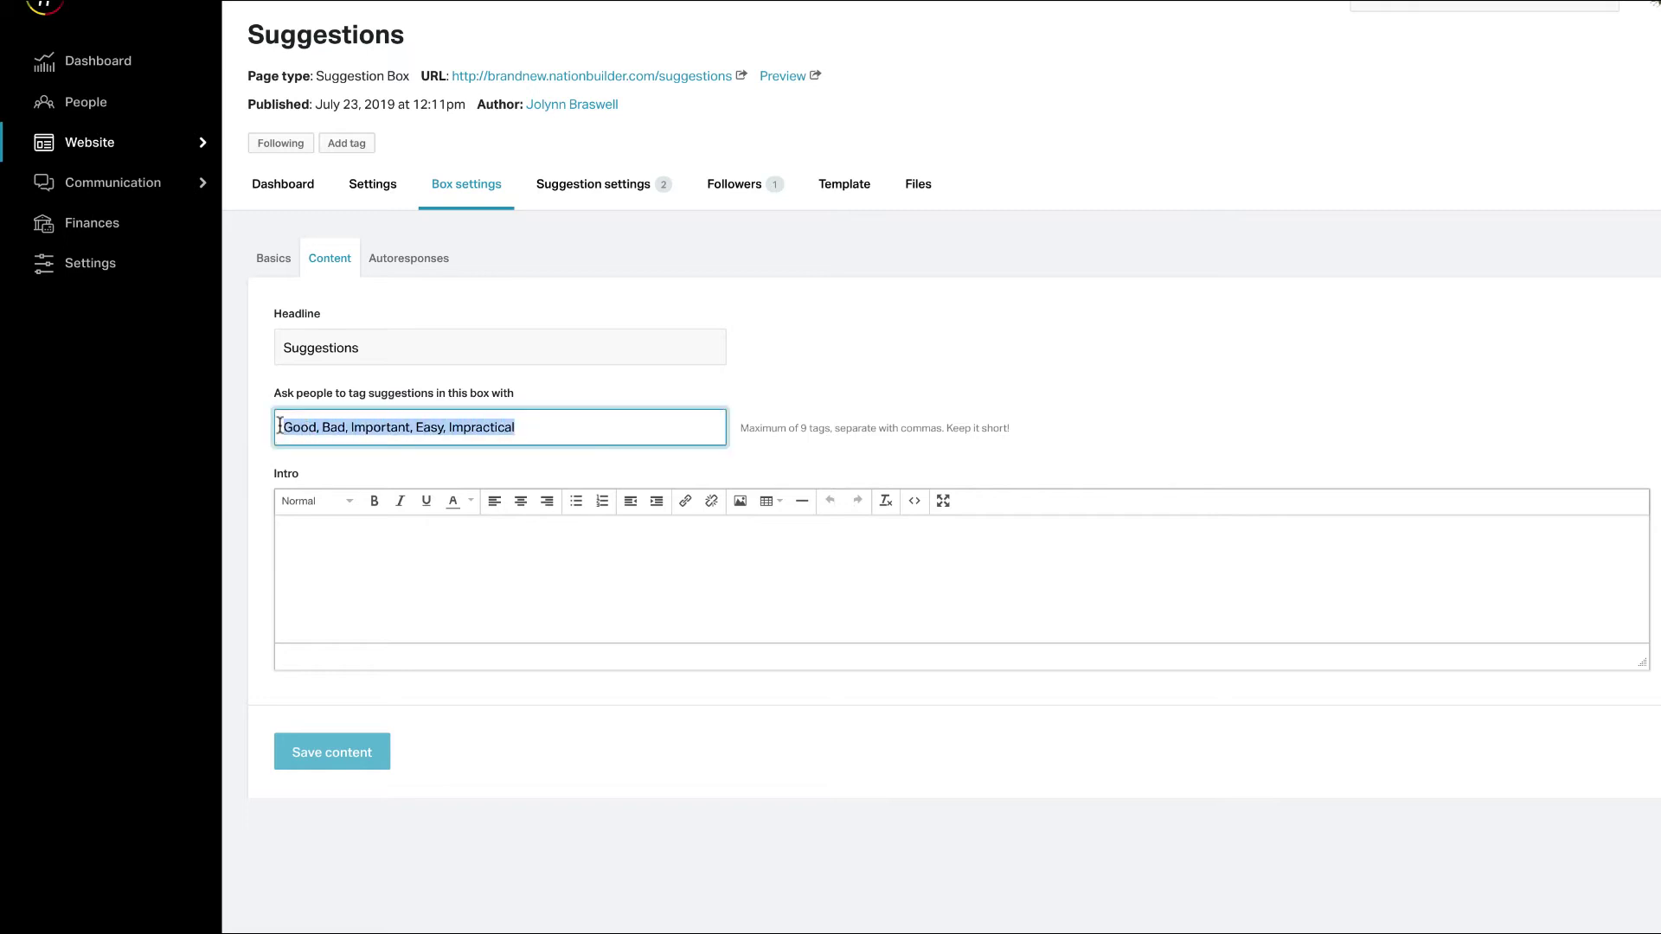
left_click(535, 423)
double_click(489, 423)
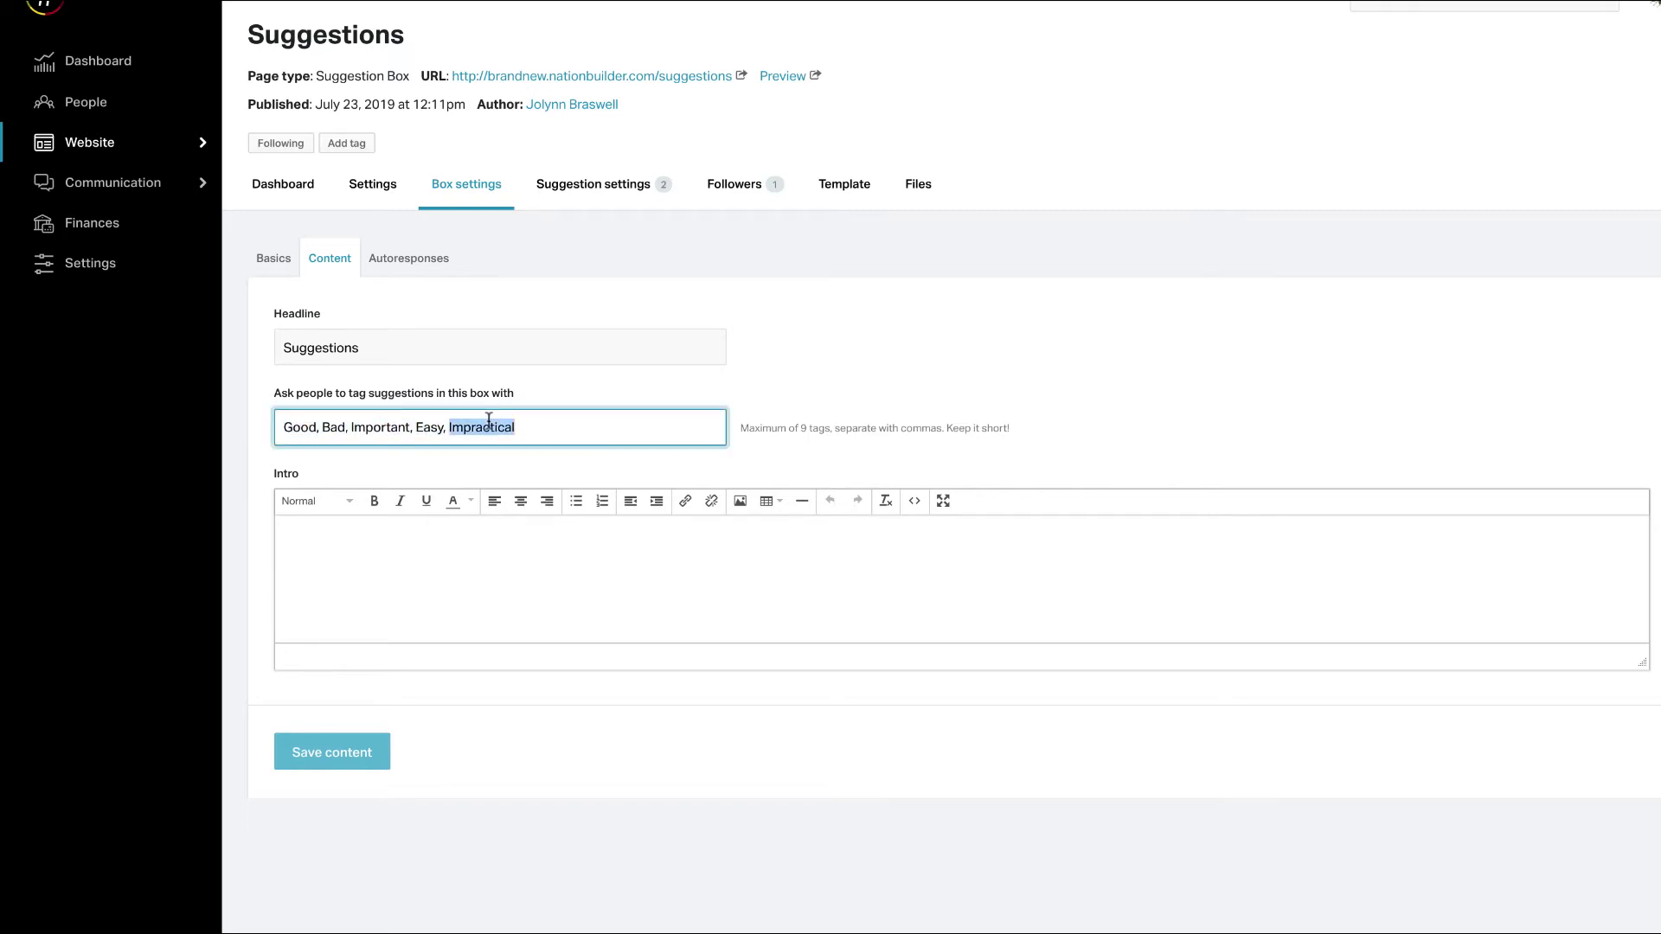
type("No thanks")
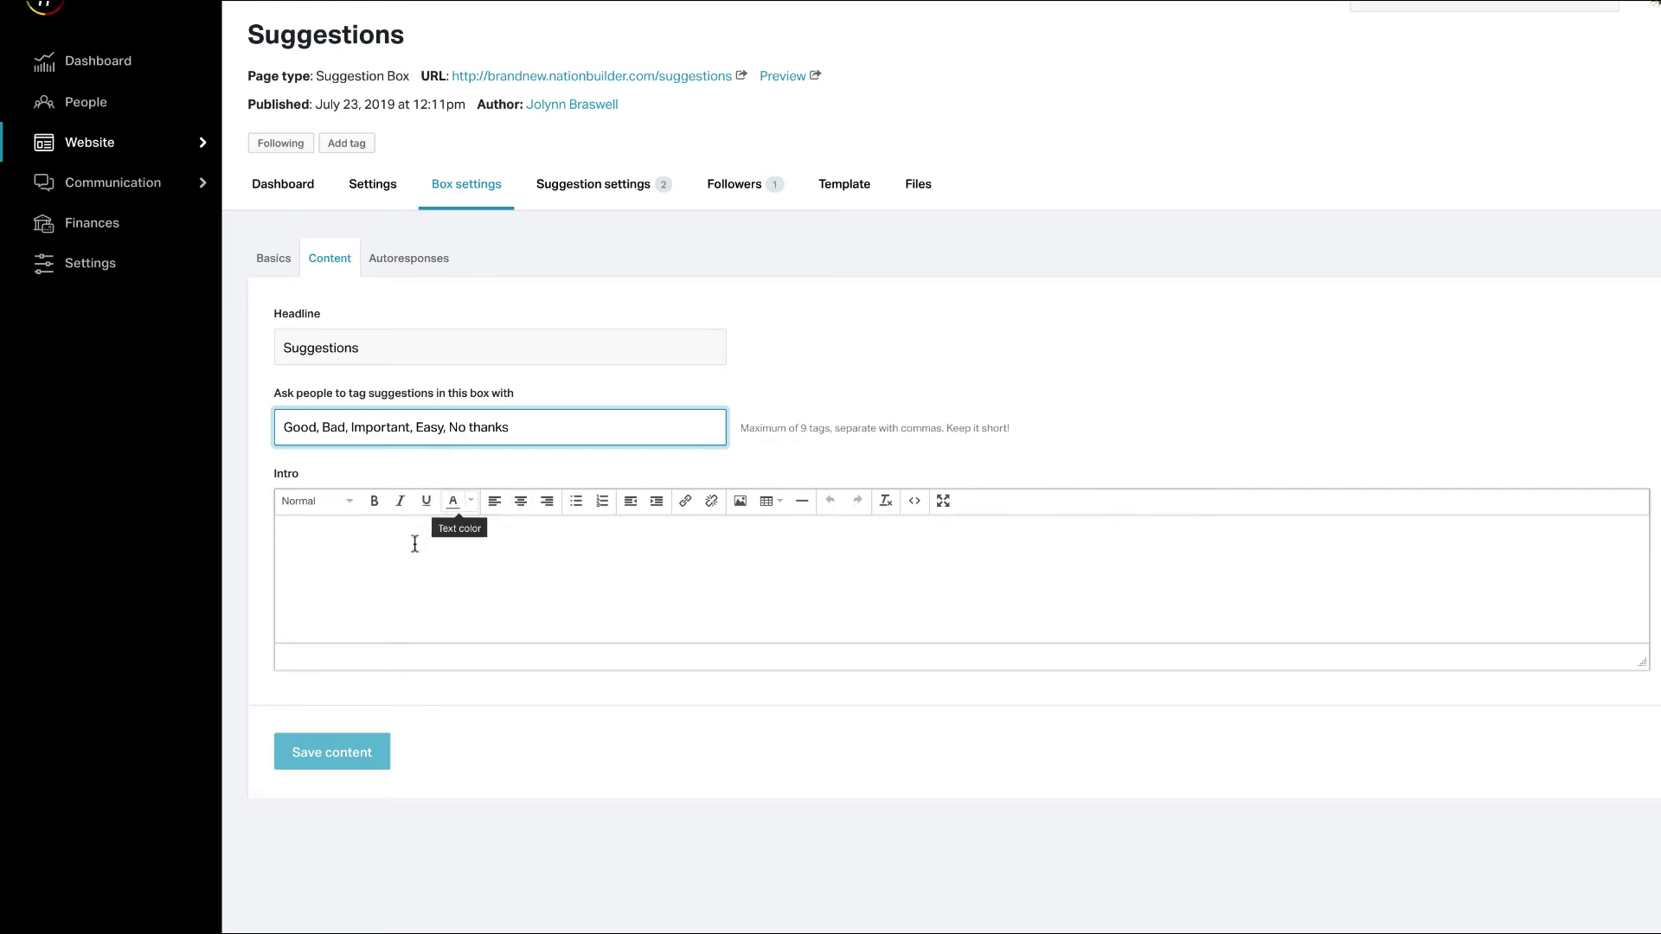
left_click(330, 754)
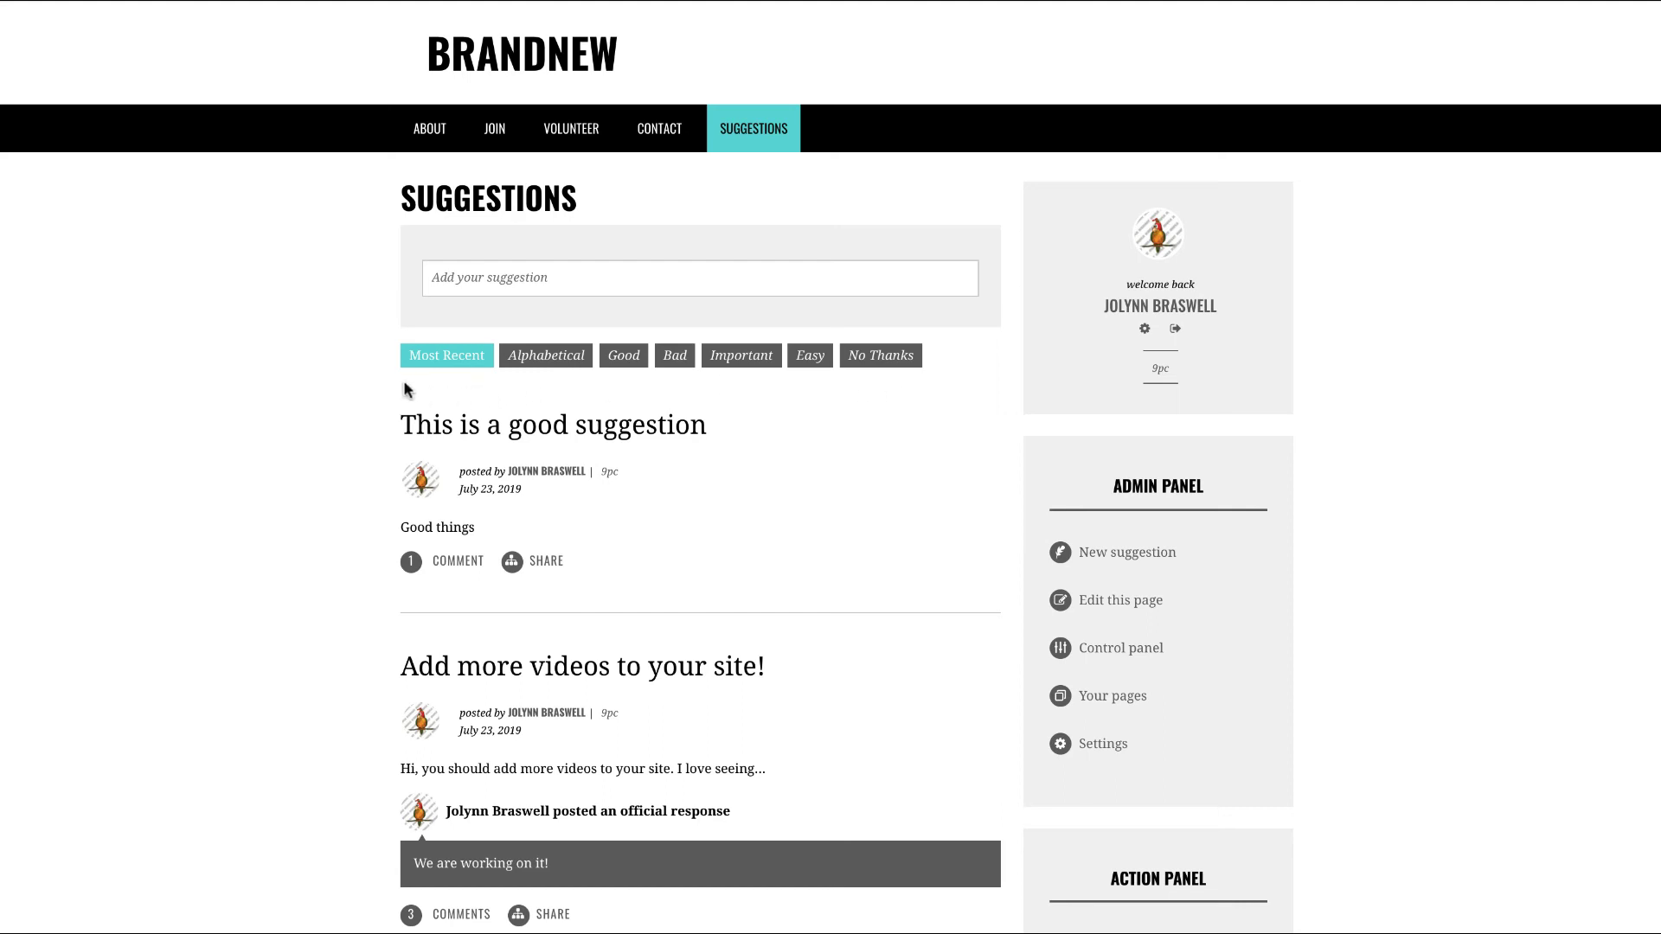
Step: Filter suggestions by Good, then sort them Alphabetical and by Most recent
left_click(625, 356)
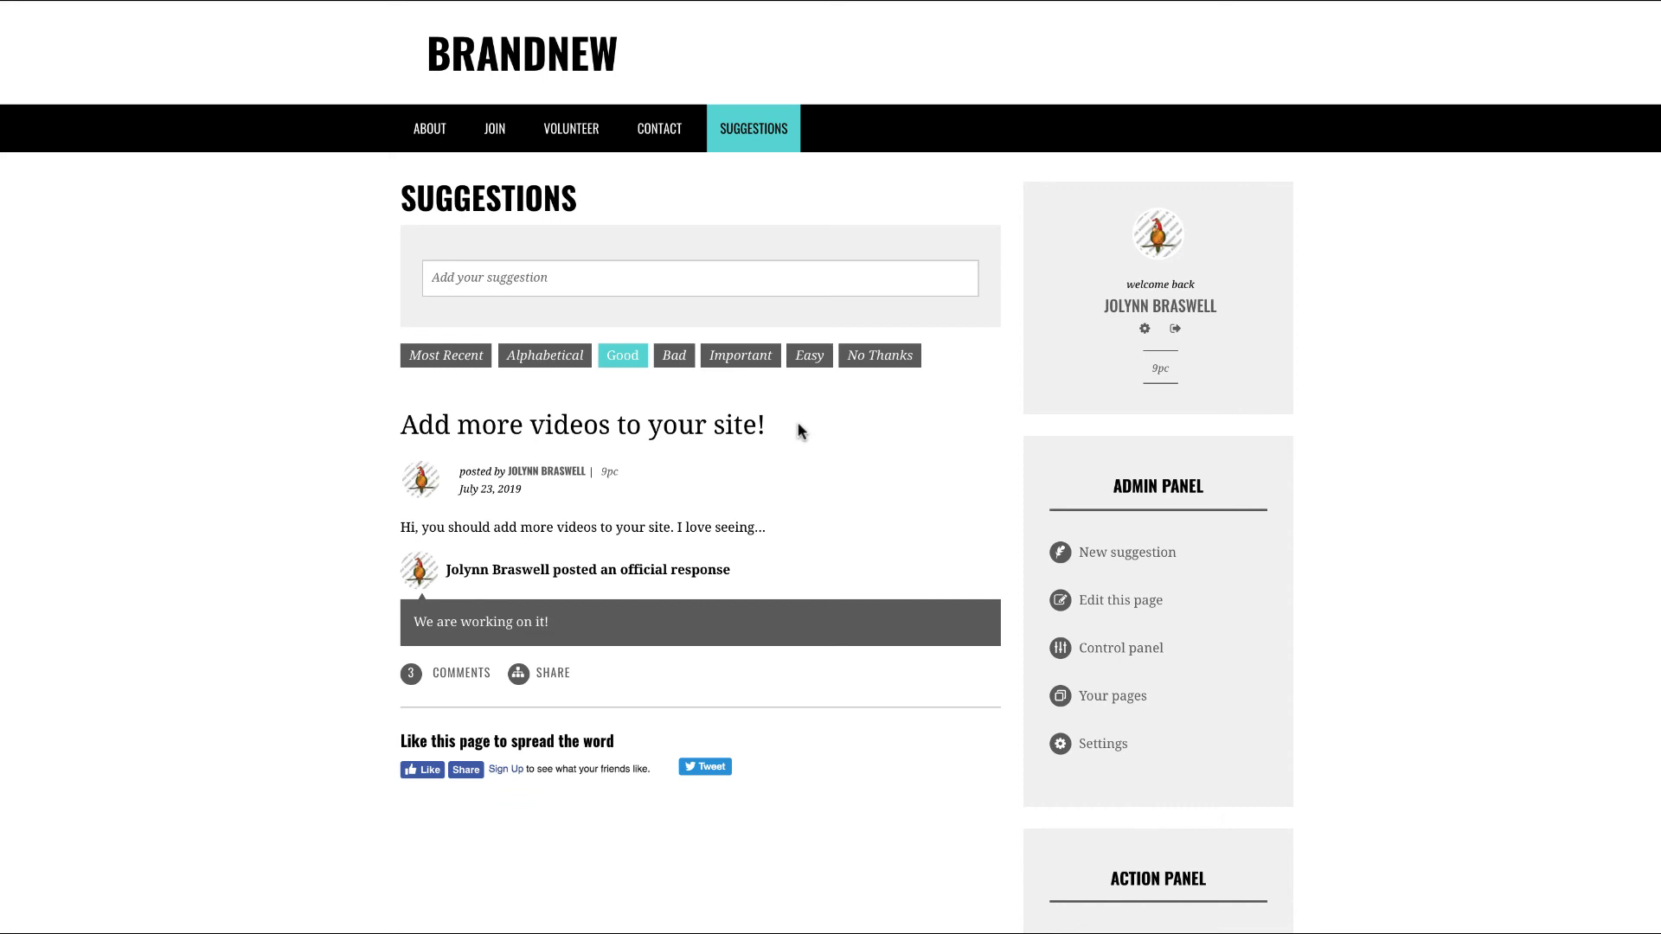
left_click(544, 357)
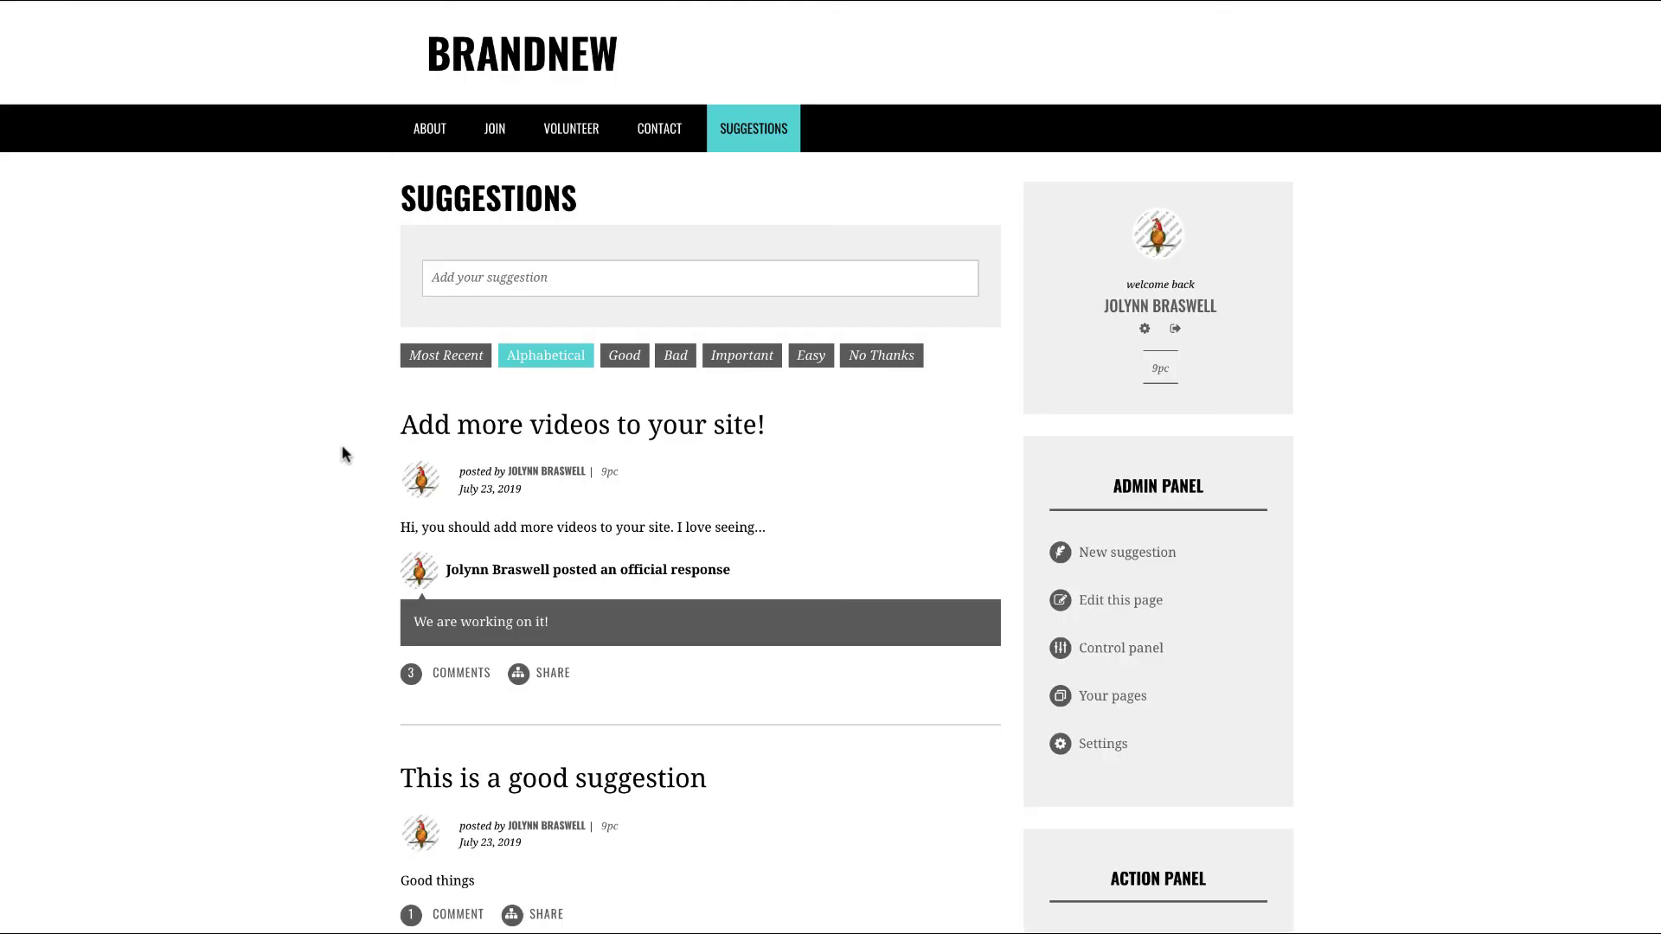
left_click(445, 356)
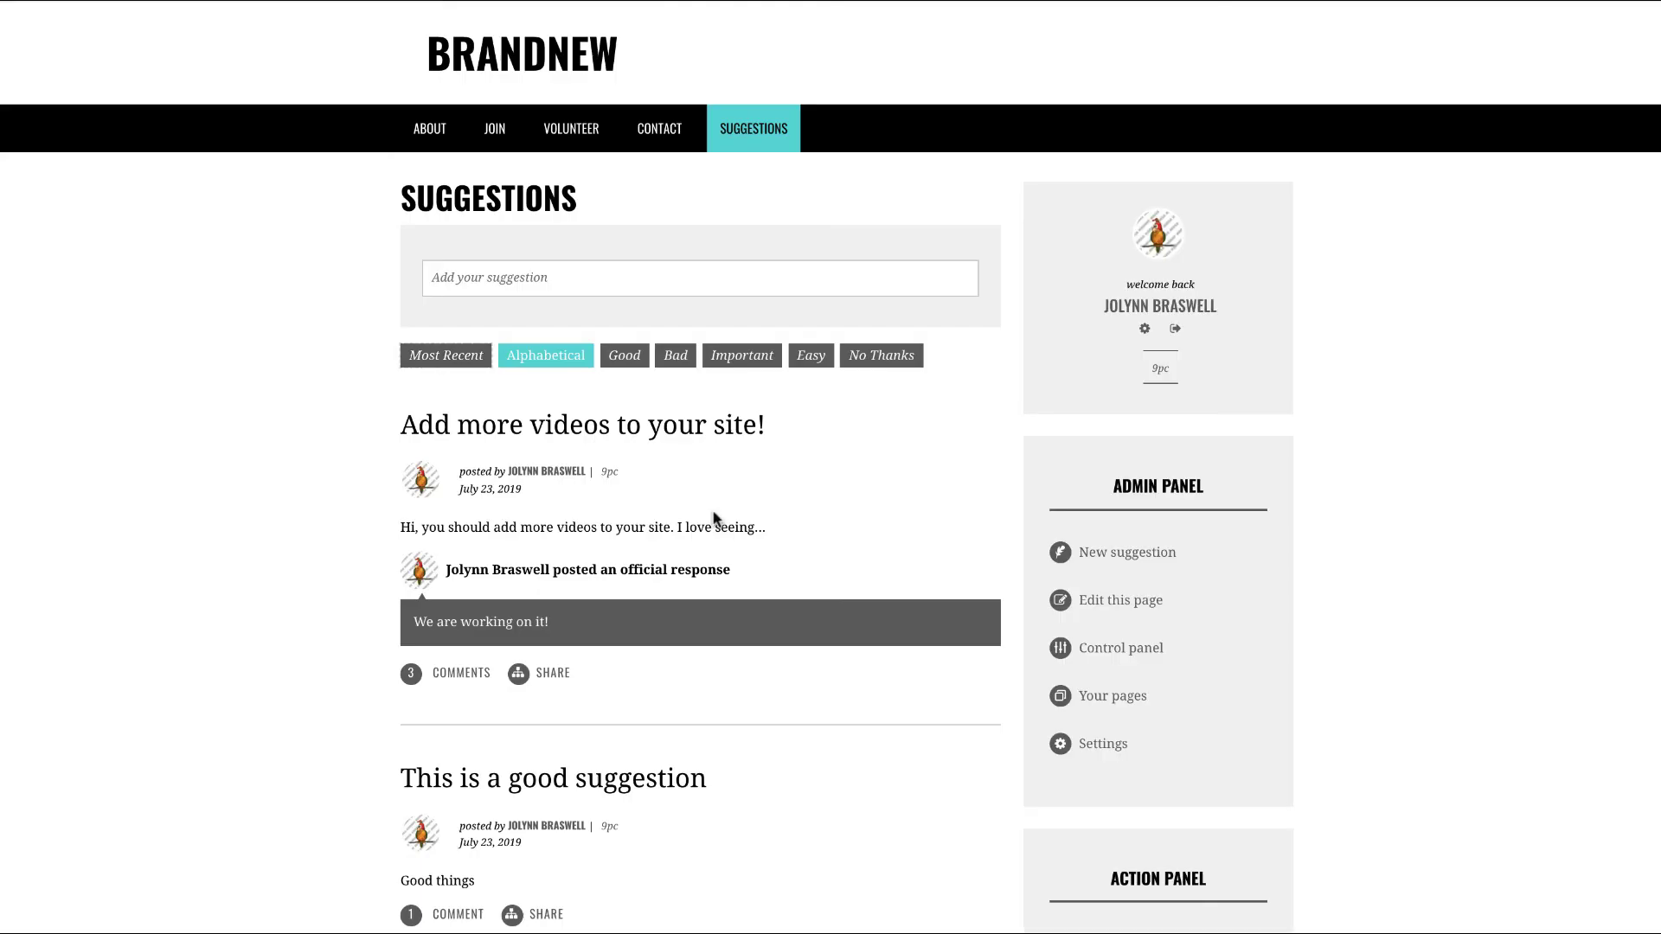